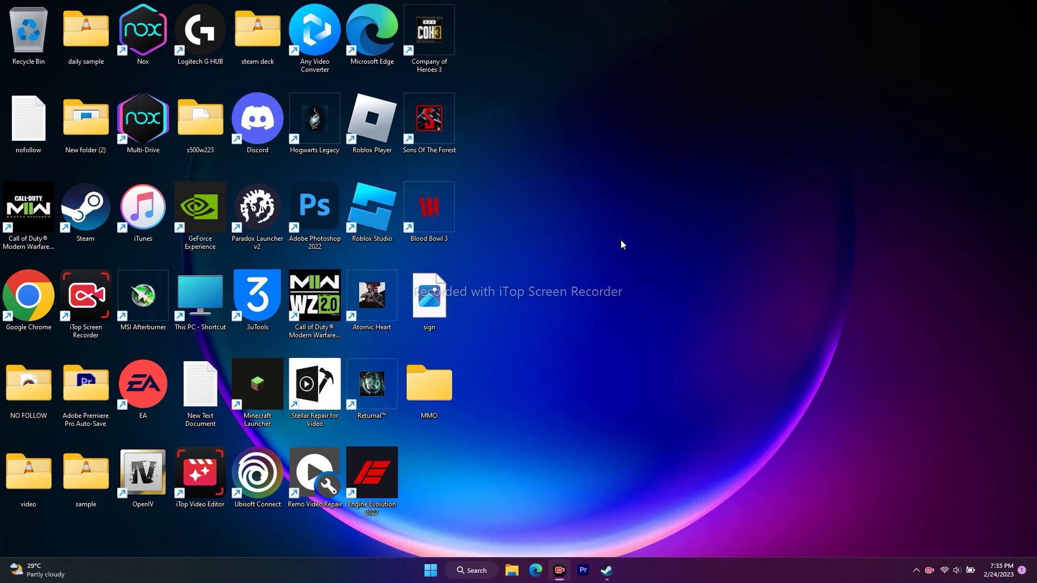
Launch the NVIDIA Control Panel from the desktop's Show more options context menu
right_click(571, 175)
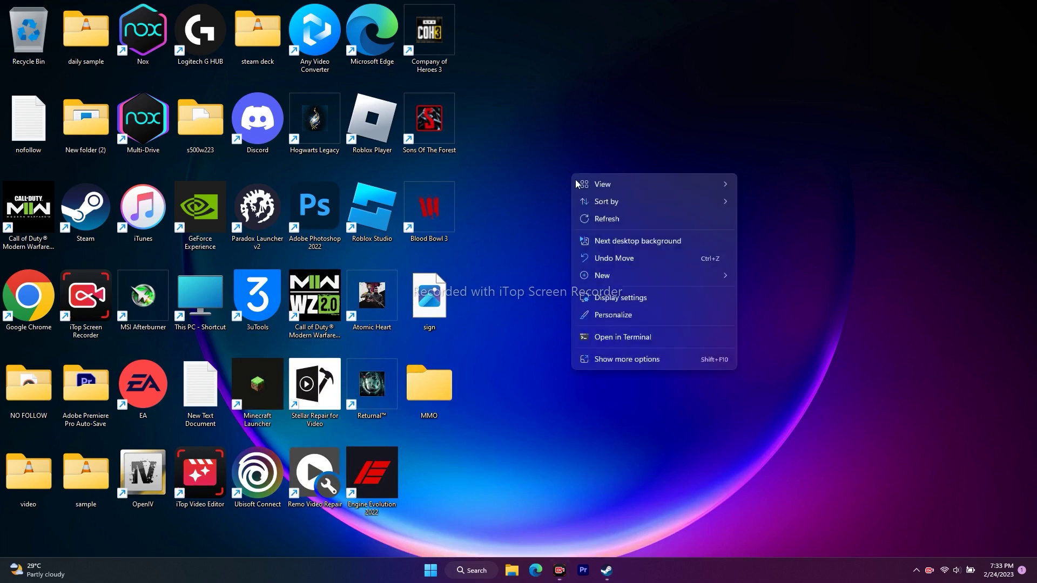
left_click(605, 359)
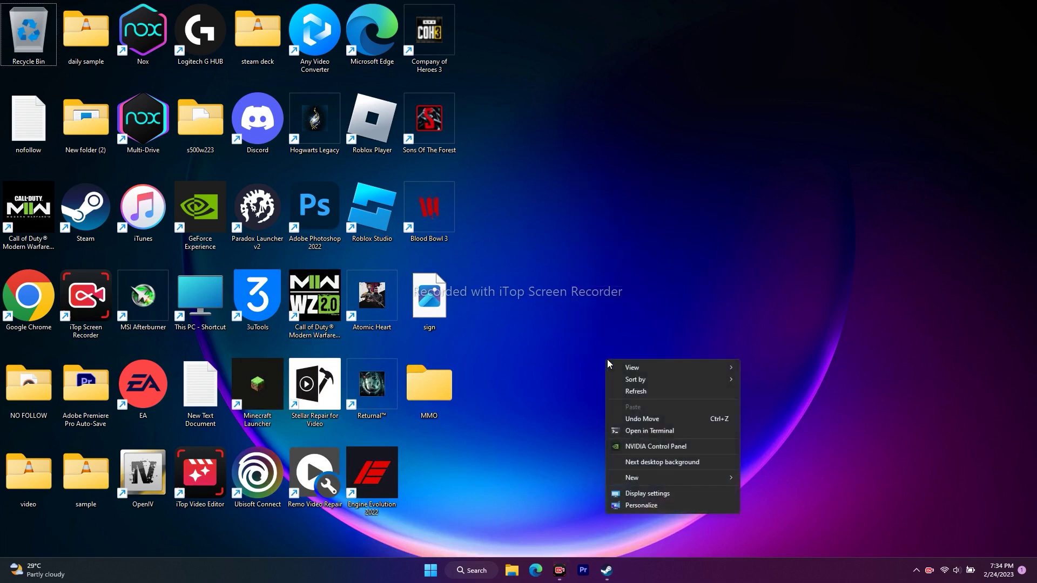
left_click(655, 447)
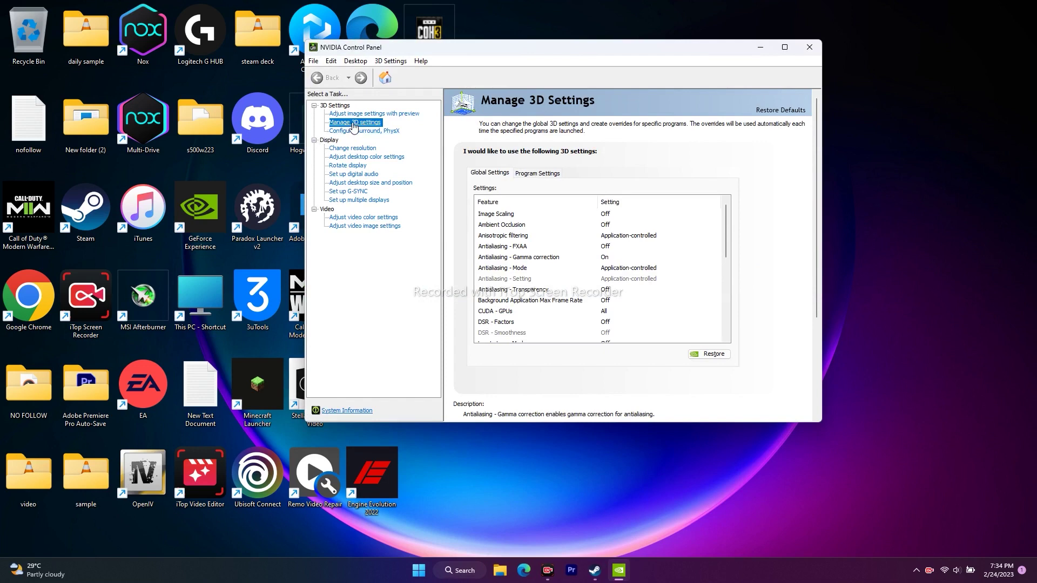
Add SonsOfTheForest under Program Settings so it gets its own custom 3D settings
left_click(528, 173)
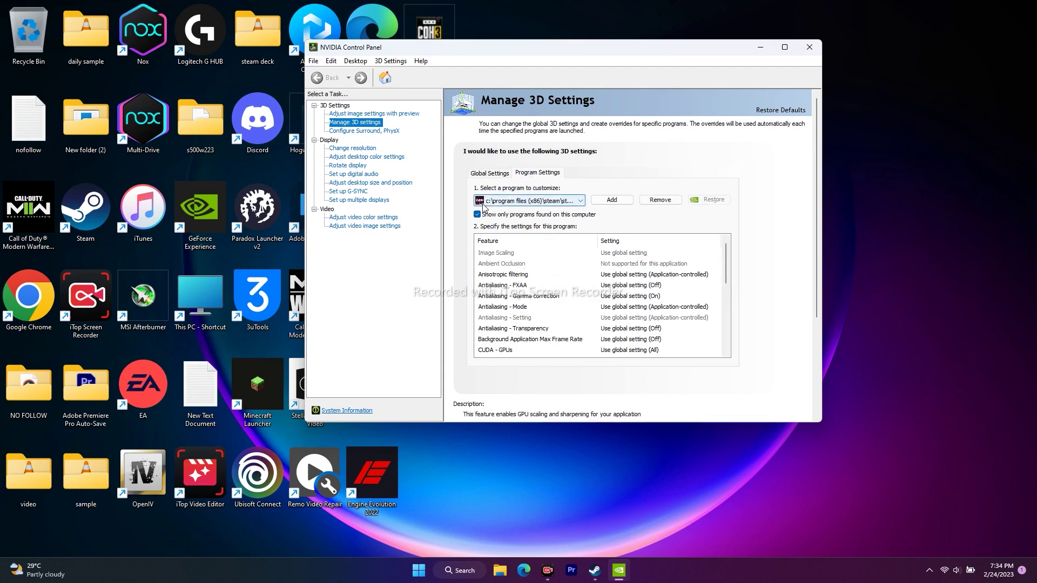
left_click(579, 206)
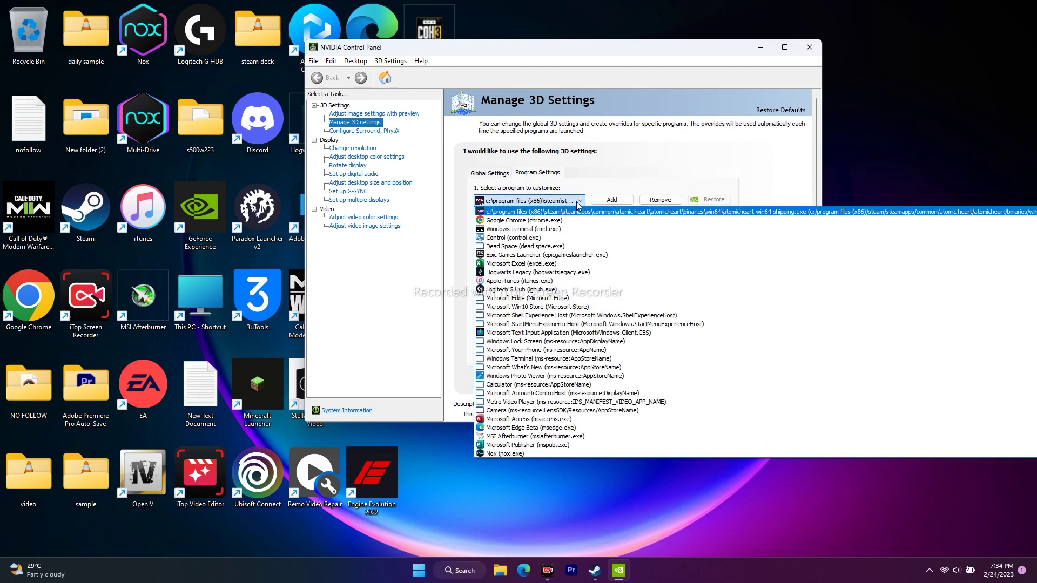
left_click(579, 204)
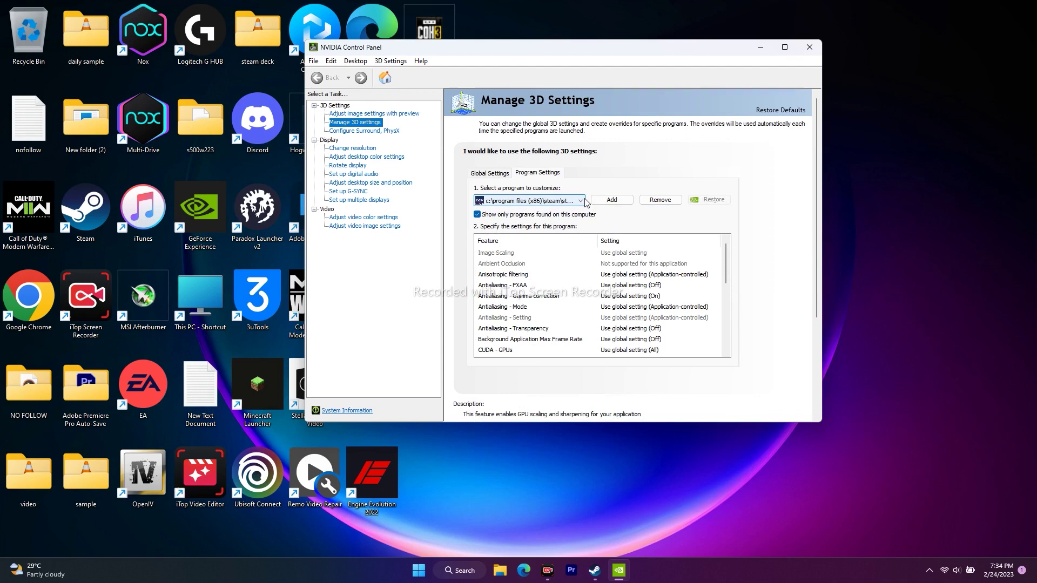
left_click(621, 203)
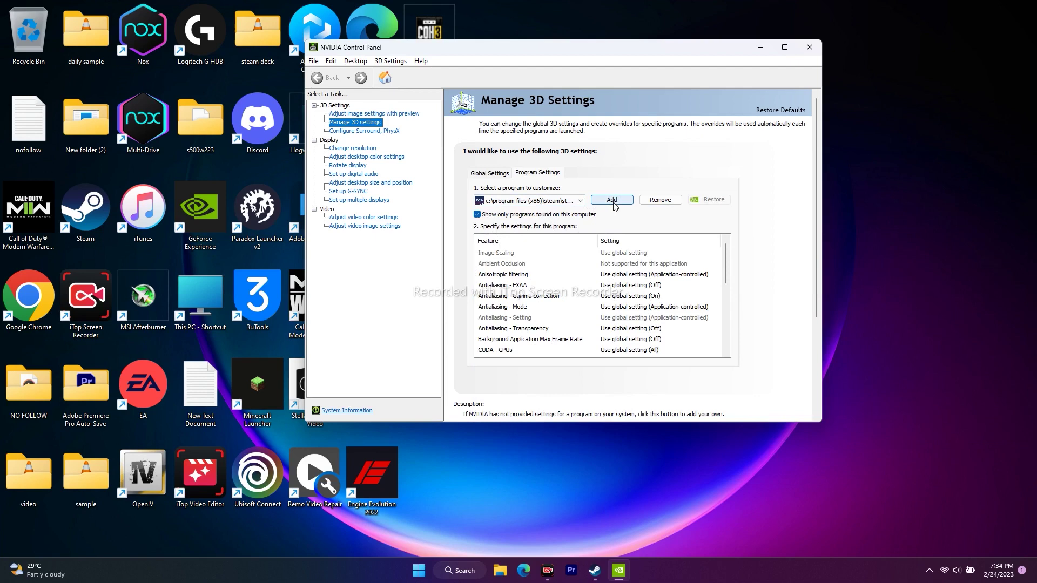
left_click(613, 200)
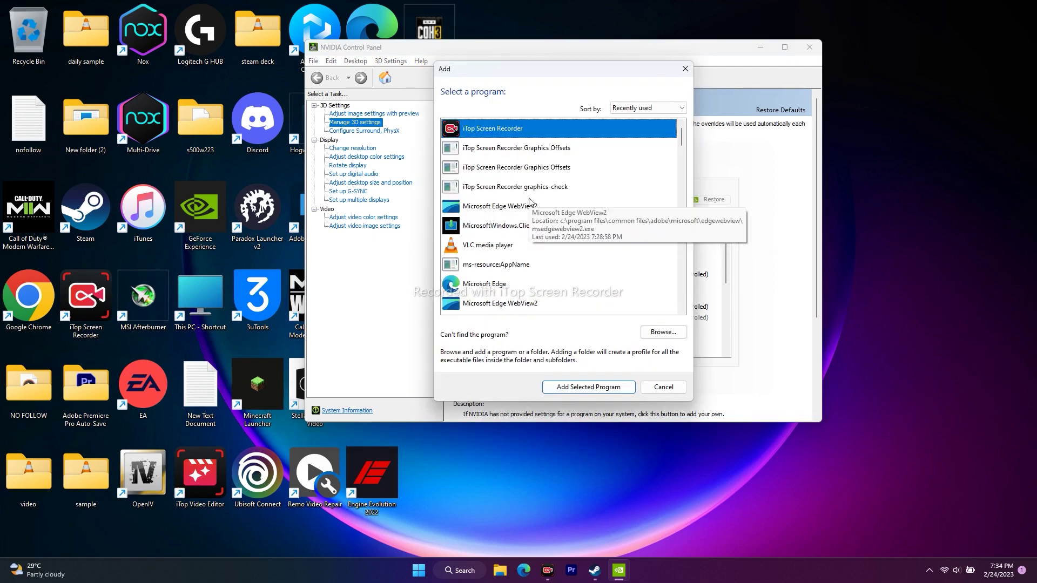
scroll(530, 202, "down", 10)
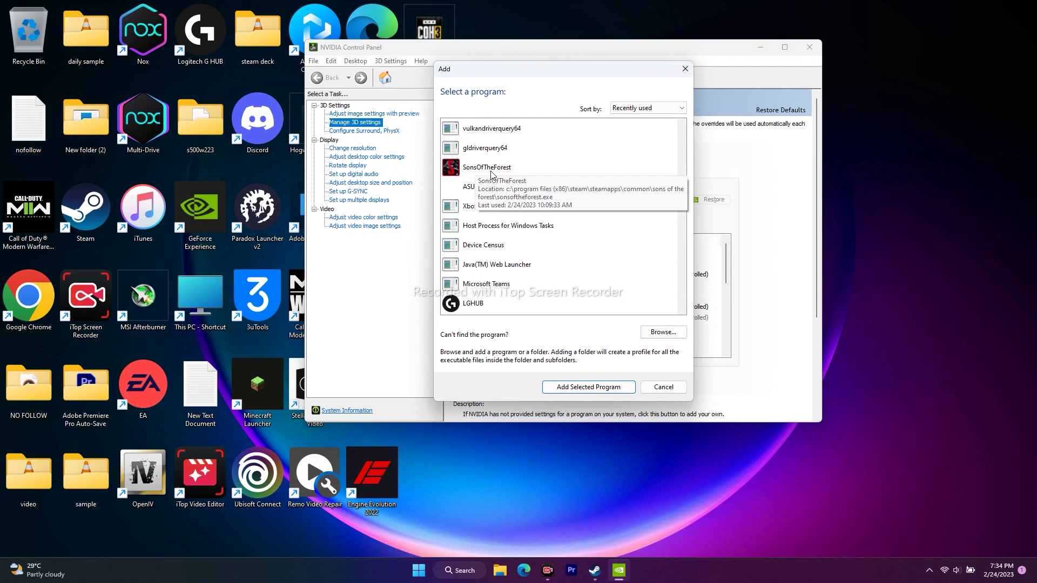
left_click(492, 172)
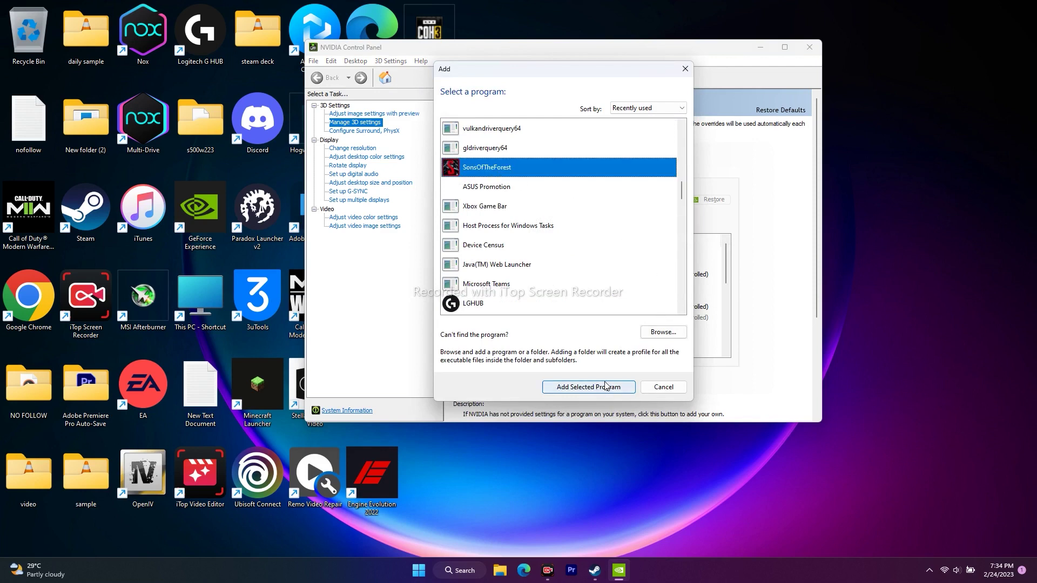
left_click(589, 387)
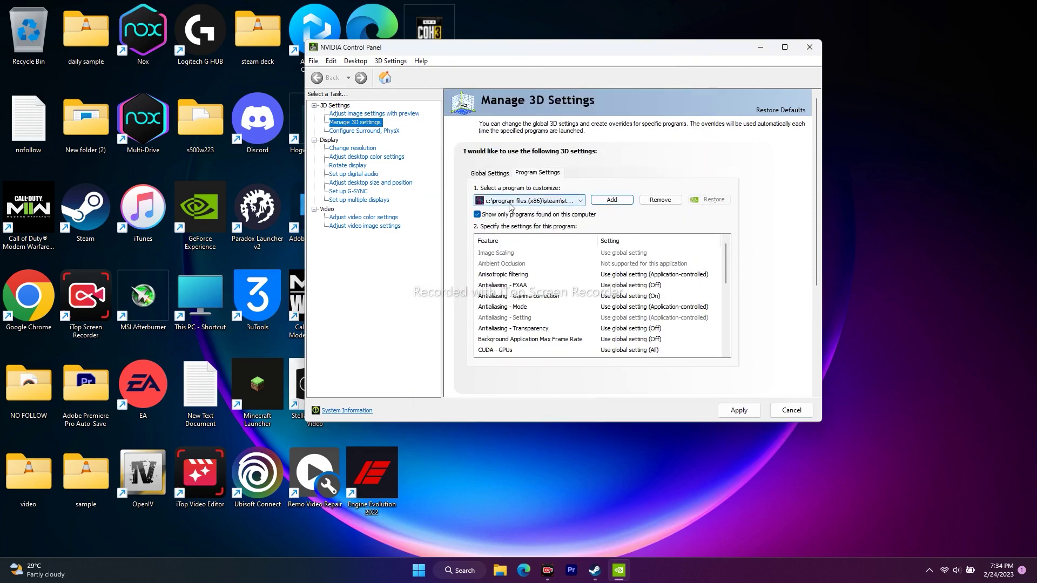
Set Vertical sync to On for SonsOfTheForest
scroll(551, 285, "down", 10)
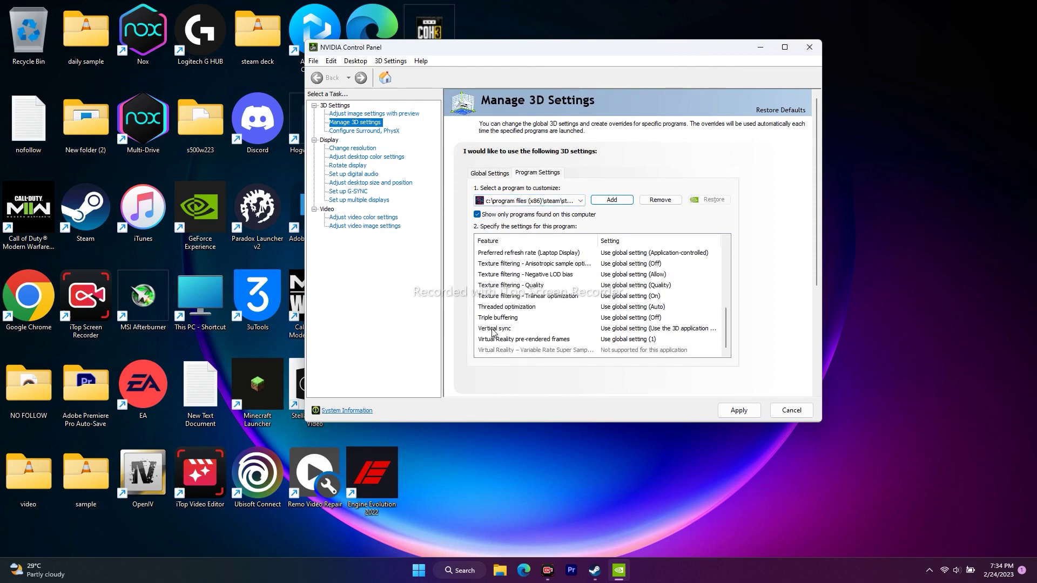
left_click(614, 334)
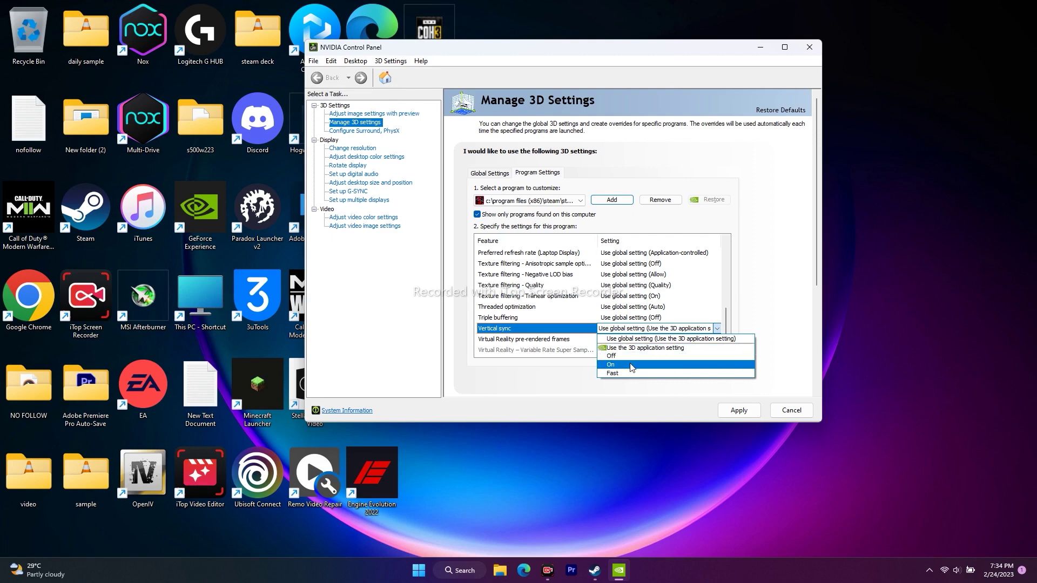
left_click(640, 365)
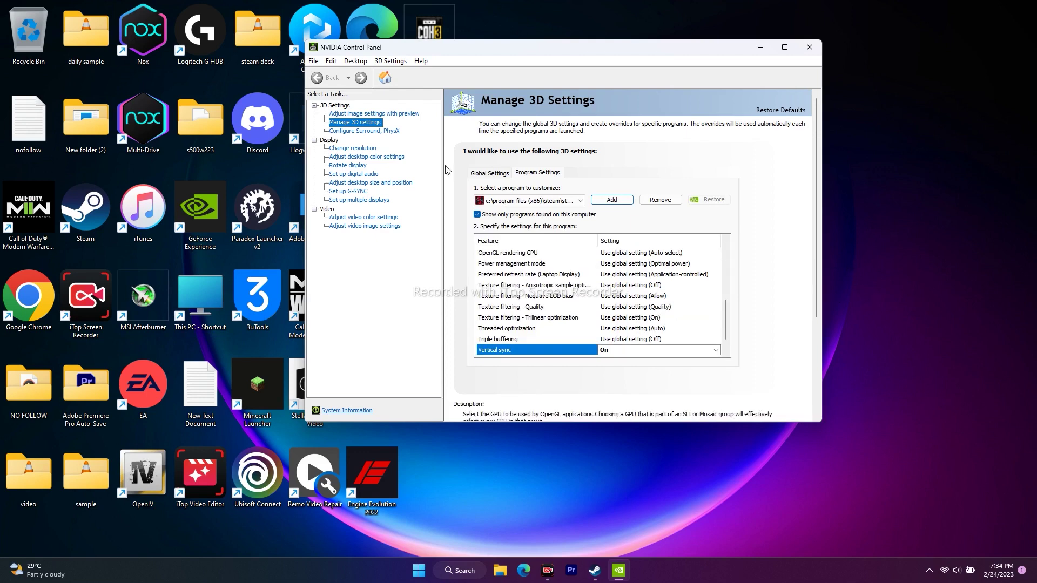
left_click(814, 48)
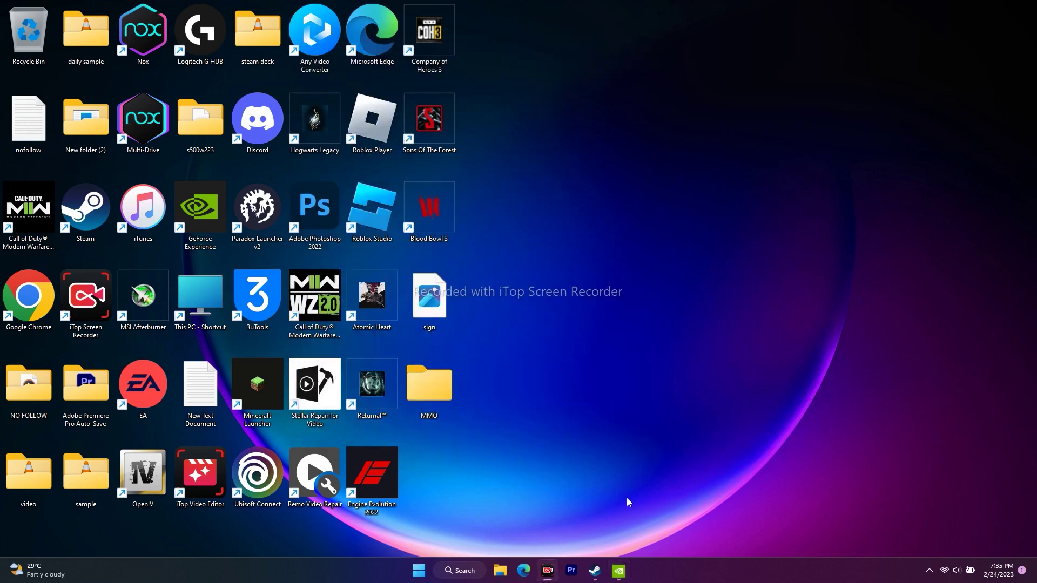
left_click(597, 571)
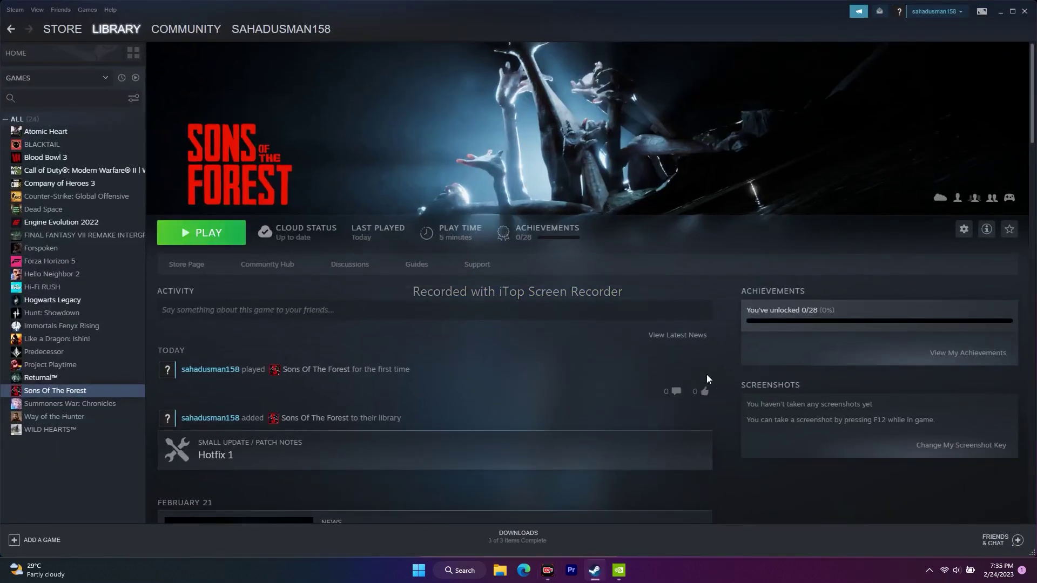
left_click(1000, 12)
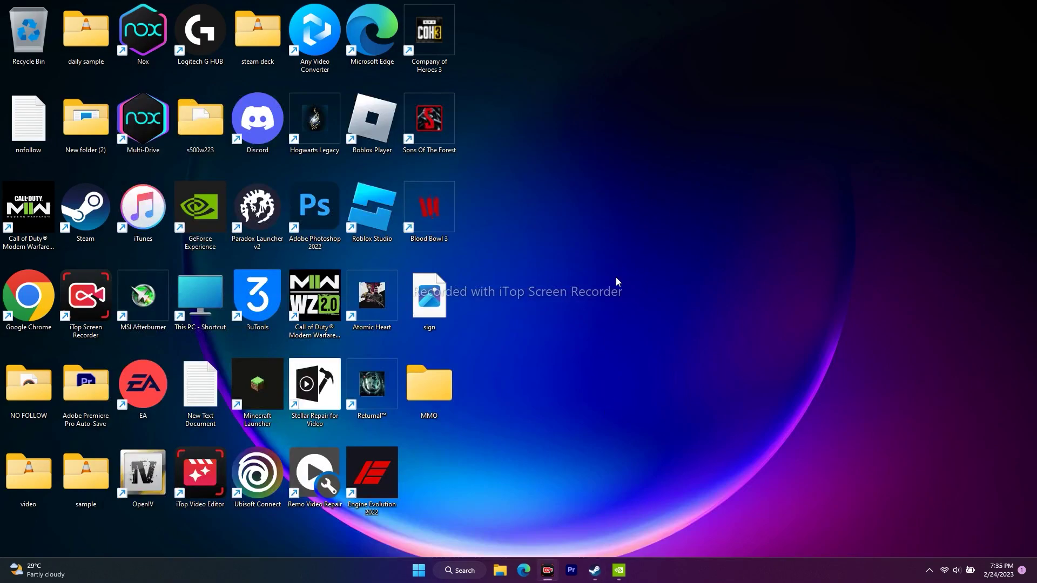
right_click(419, 571)
left_click(403, 439)
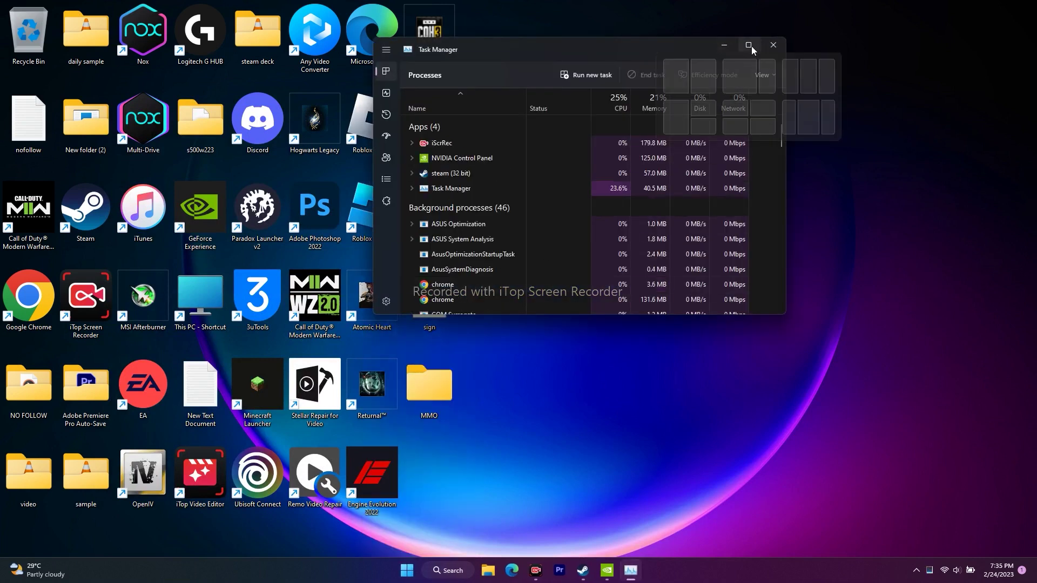
left_click(773, 45)
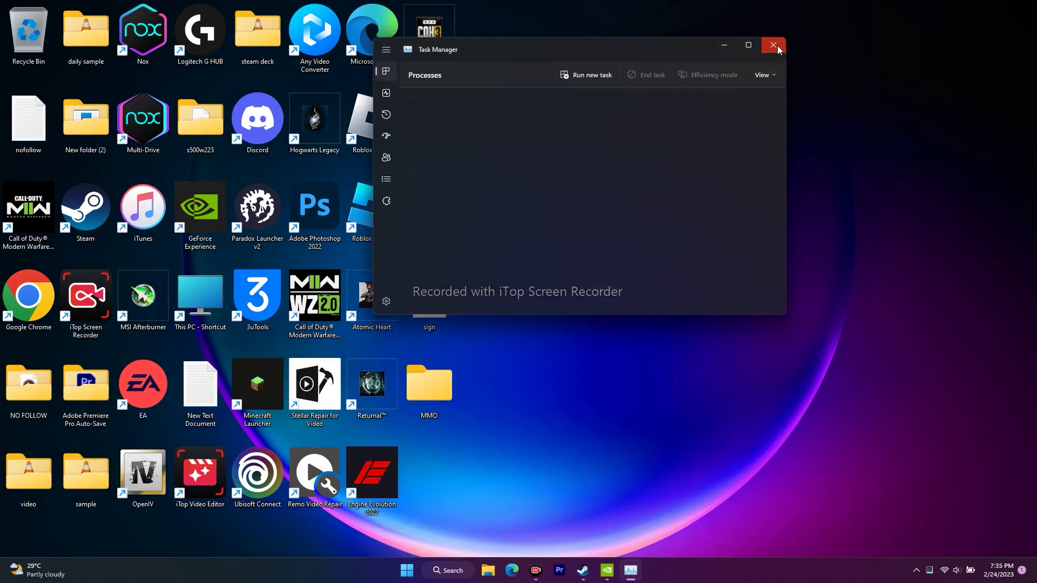
Open Device Manager and expand the Display adapters category
right_click(419, 572)
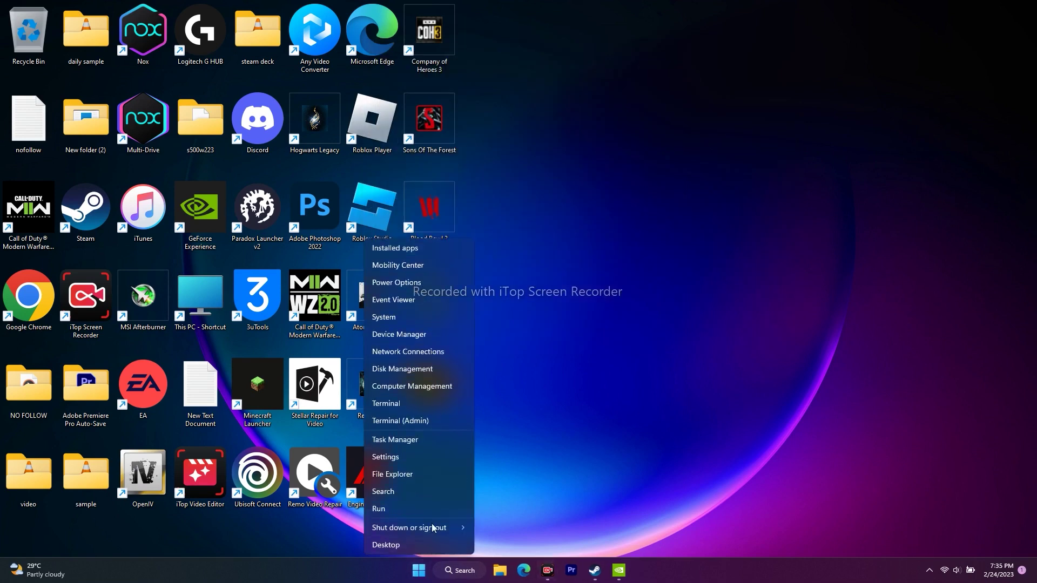
left_click(430, 335)
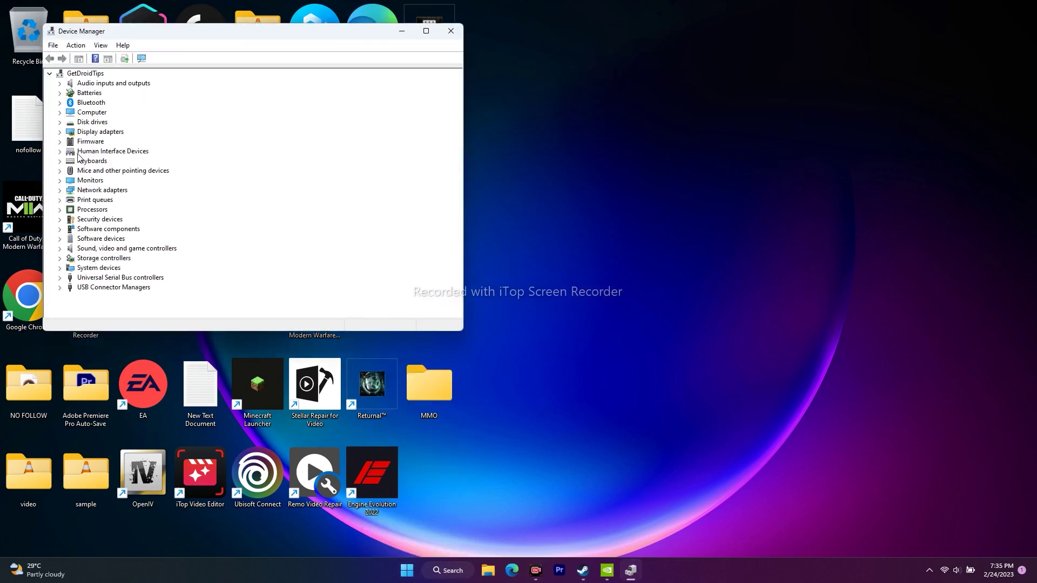
left_click(60, 132)
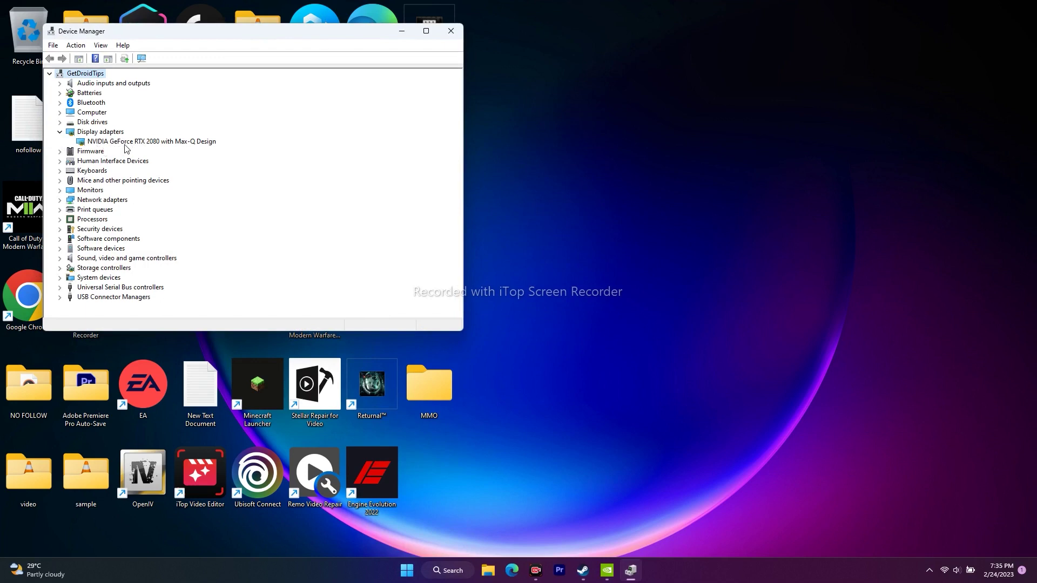
Search automatically for a newer NVIDIA GeForce RTX 2080 with Max-Q Design driver, then close Device Manager
right_click(174, 142)
left_click(211, 149)
left_click(192, 158)
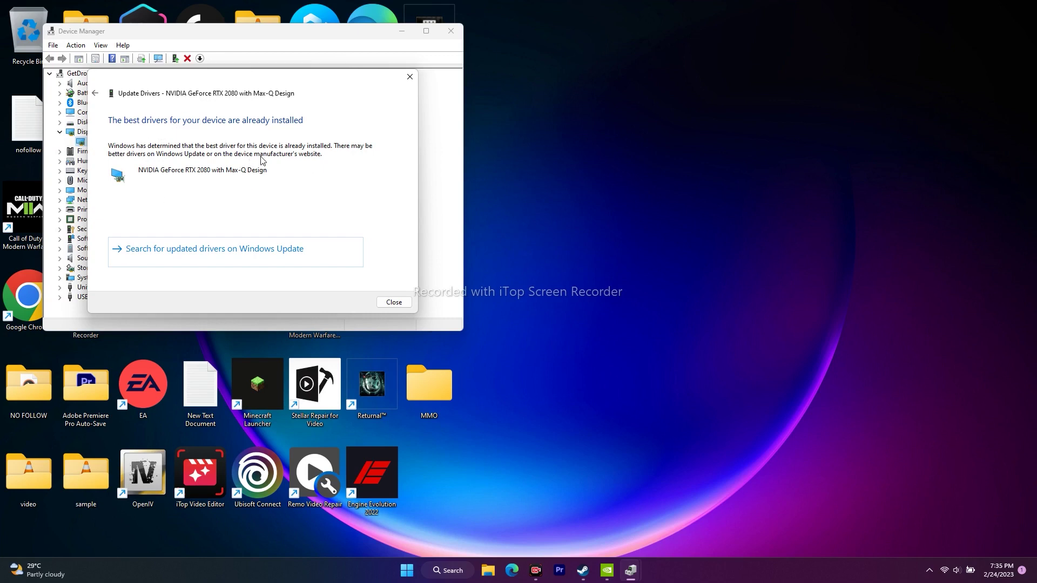
left_click(410, 77)
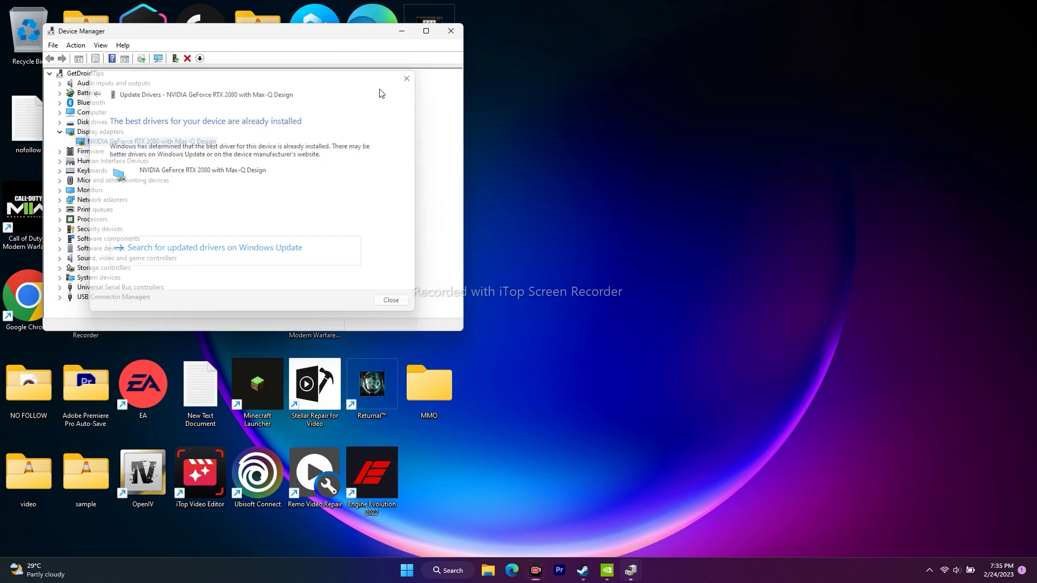
left_click(60, 132)
left_click(451, 30)
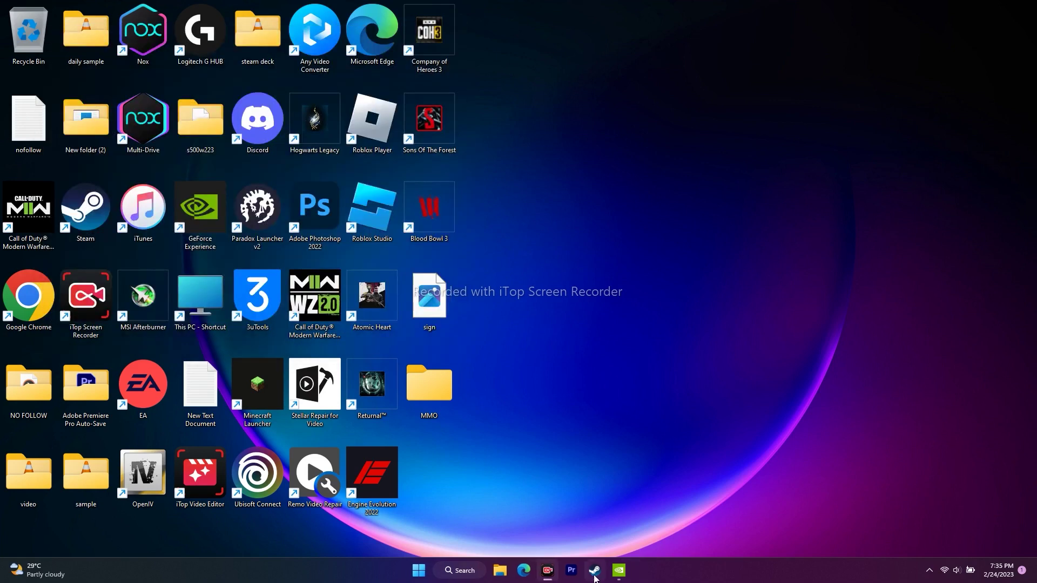
left_click(592, 570)
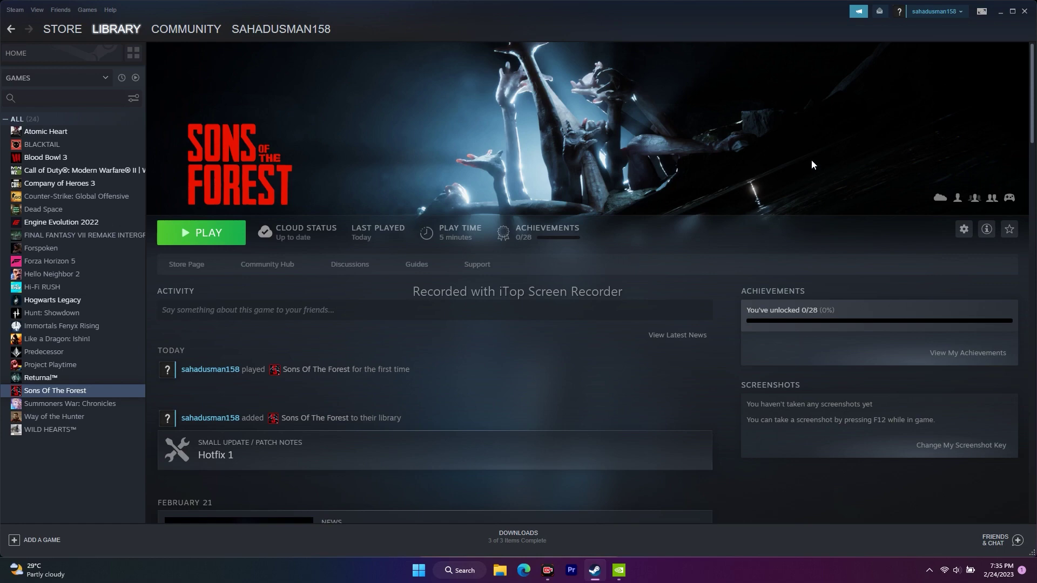
left_click(1000, 11)
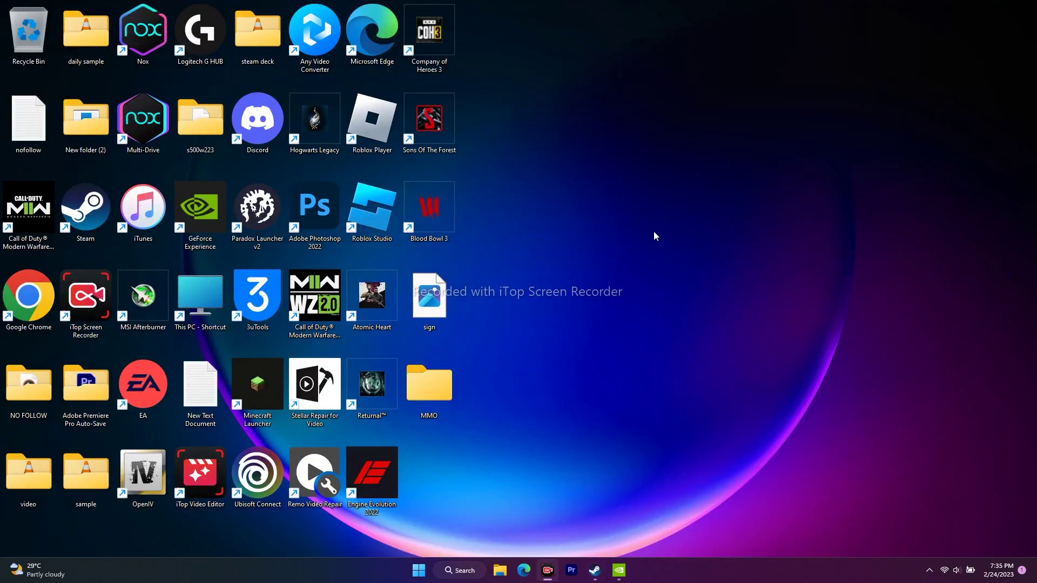
Open Task Manager from the Start right-click menu and maximize it
right_click(420, 570)
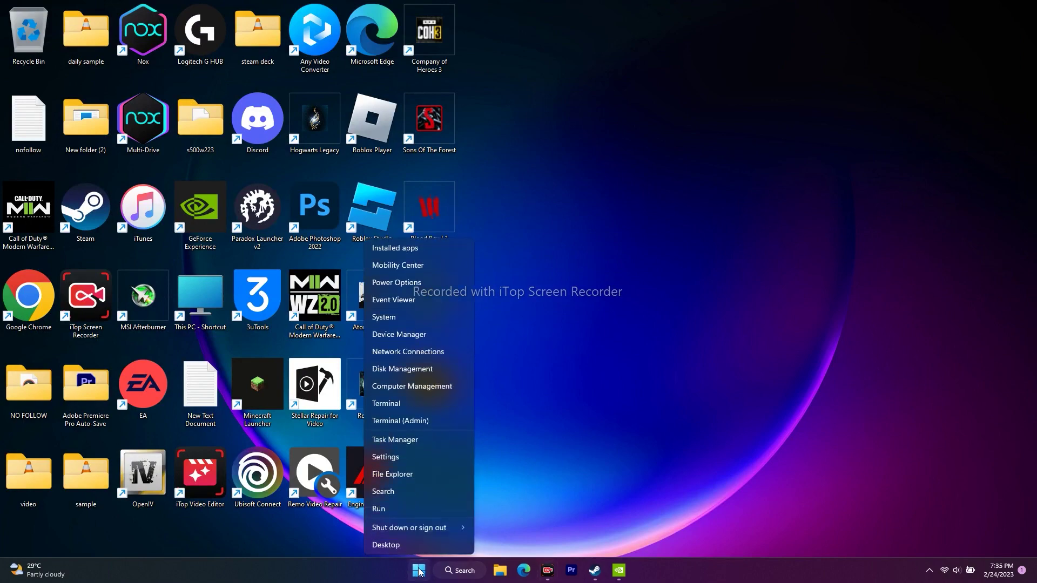
left_click(414, 440)
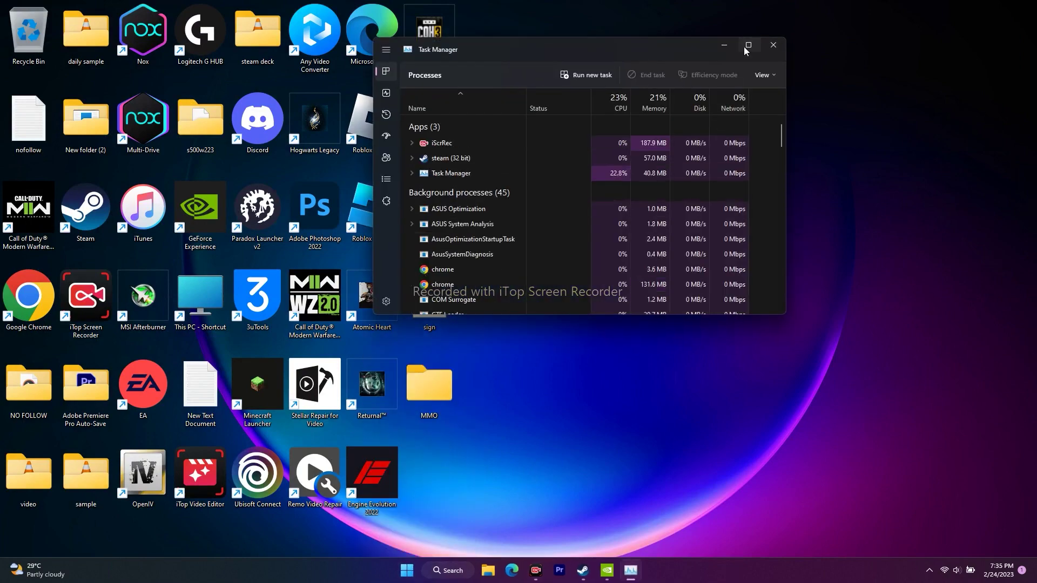
left_click(745, 46)
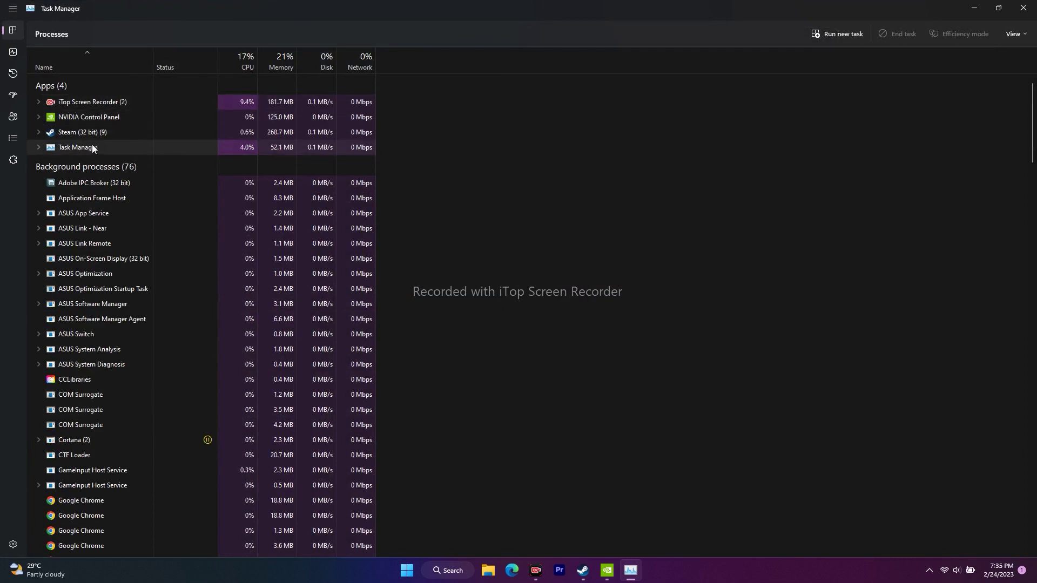
Scroll through the background processes list to find Parsec
scroll(553, 221, "down", 1)
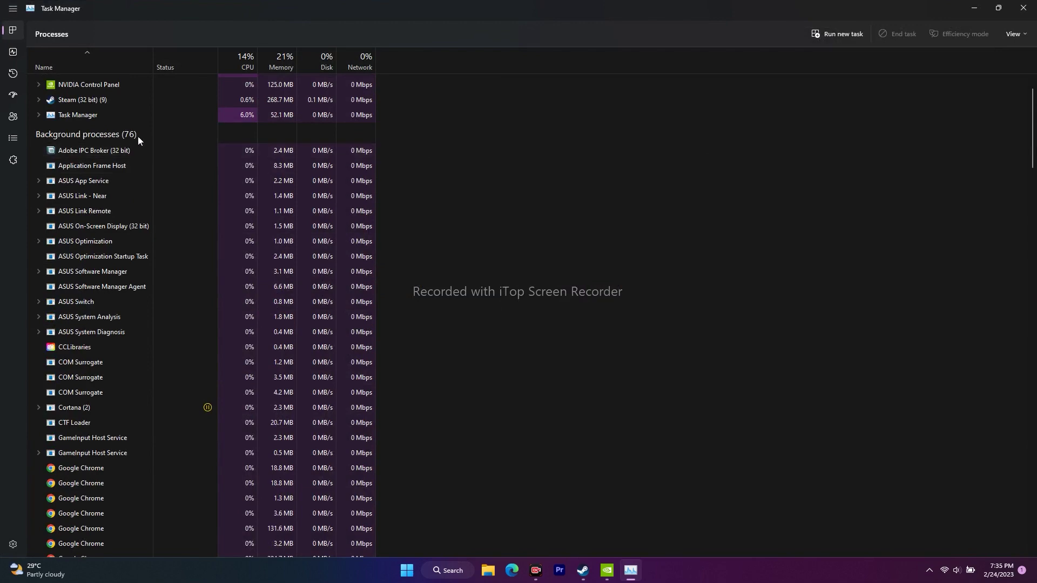
scroll(127, 271, "down", 8)
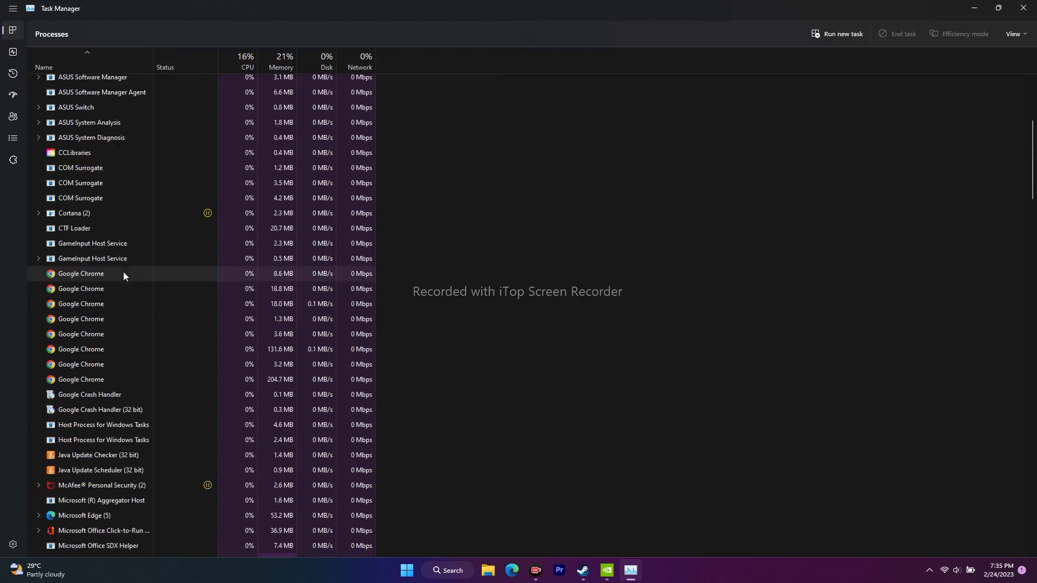
scroll(121, 268, "up", 5)
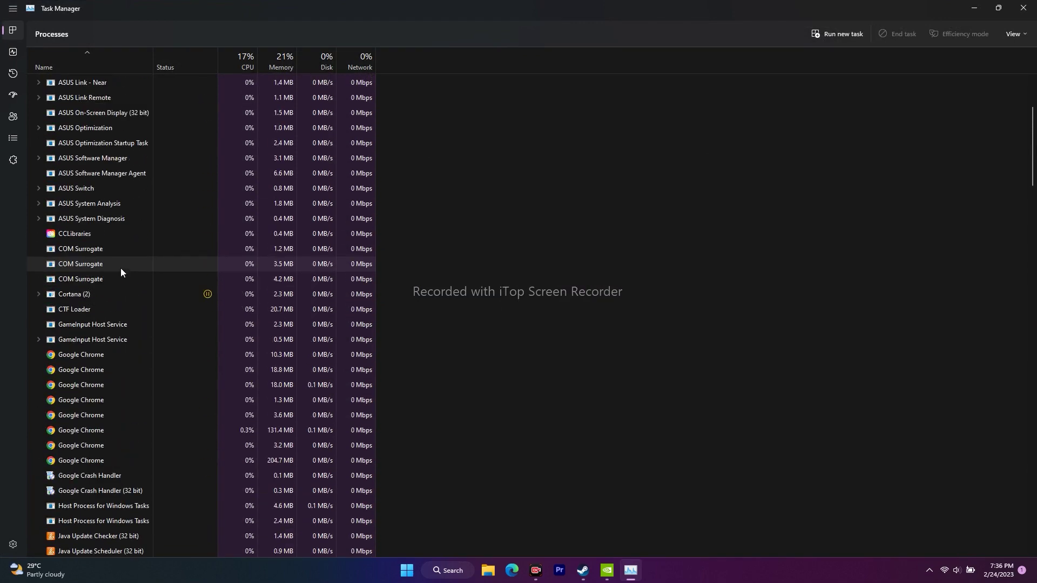
scroll(121, 268, "up", 2)
scroll(121, 268, "down", 5)
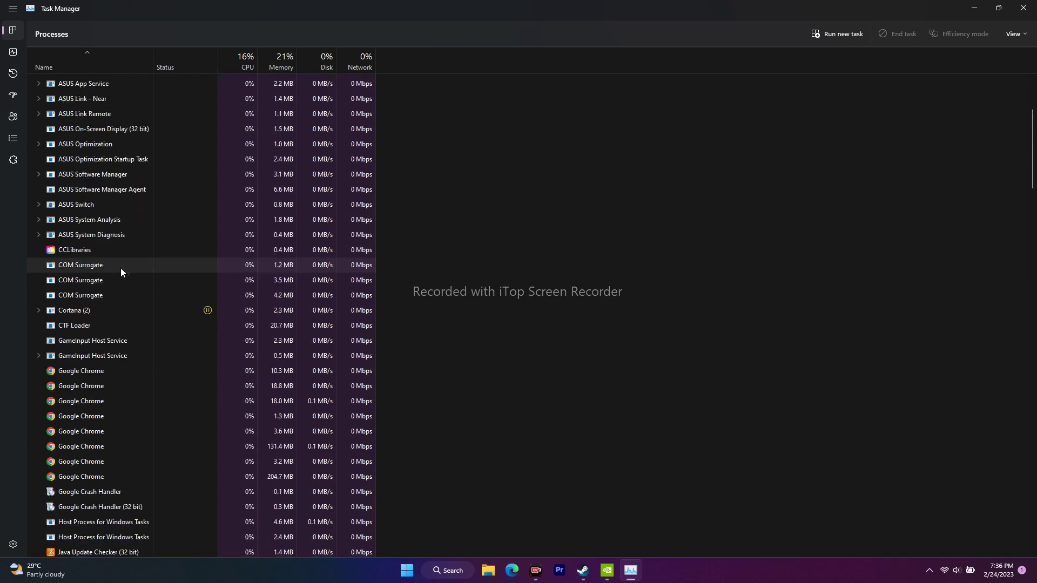
scroll(121, 268, "down", 10)
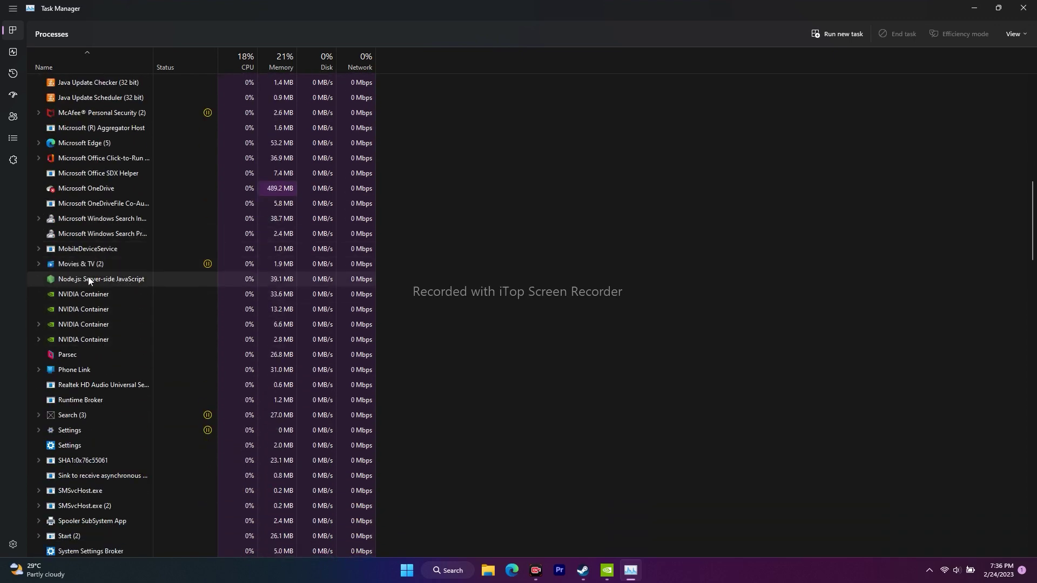
scroll(124, 252, "down", 3)
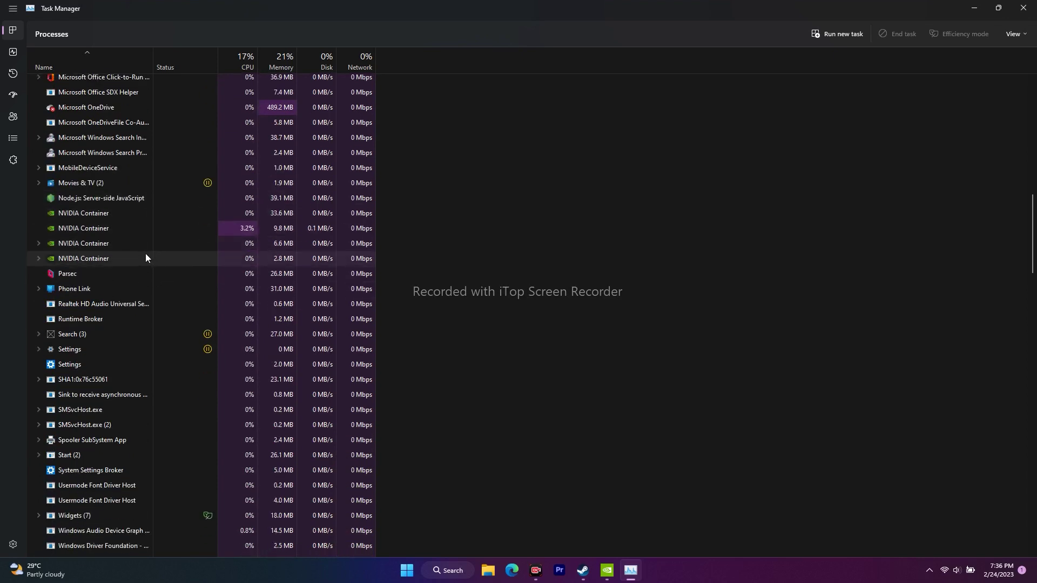
scroll(142, 248, "down", 5)
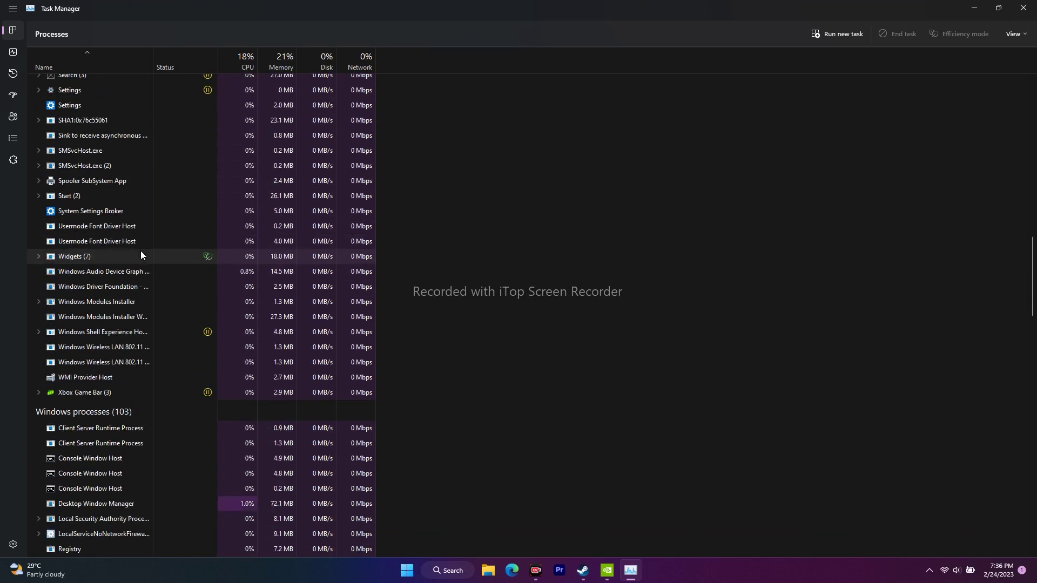
scroll(140, 253, "up", 10)
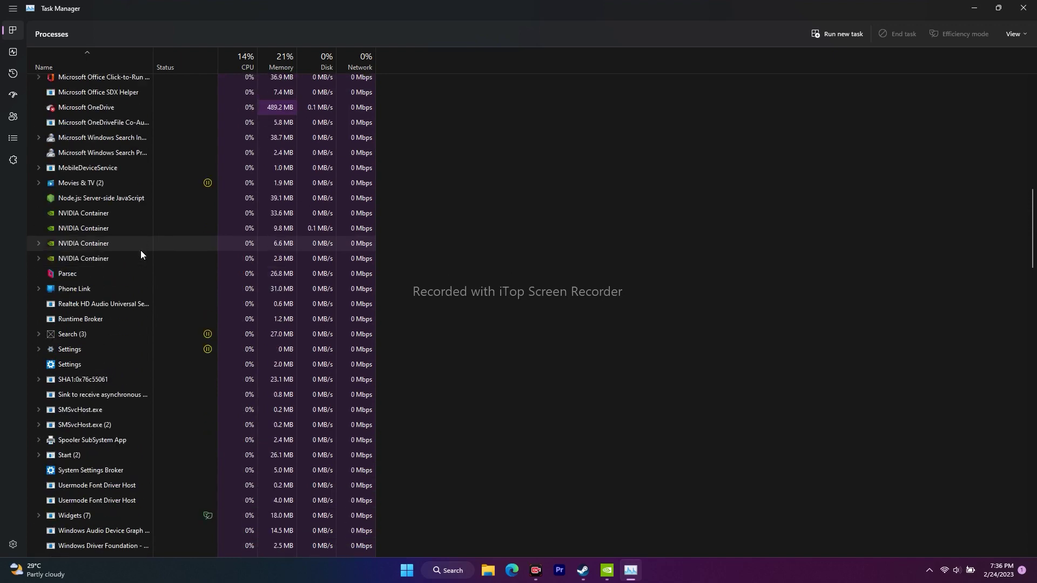
scroll(140, 252, "up", 10)
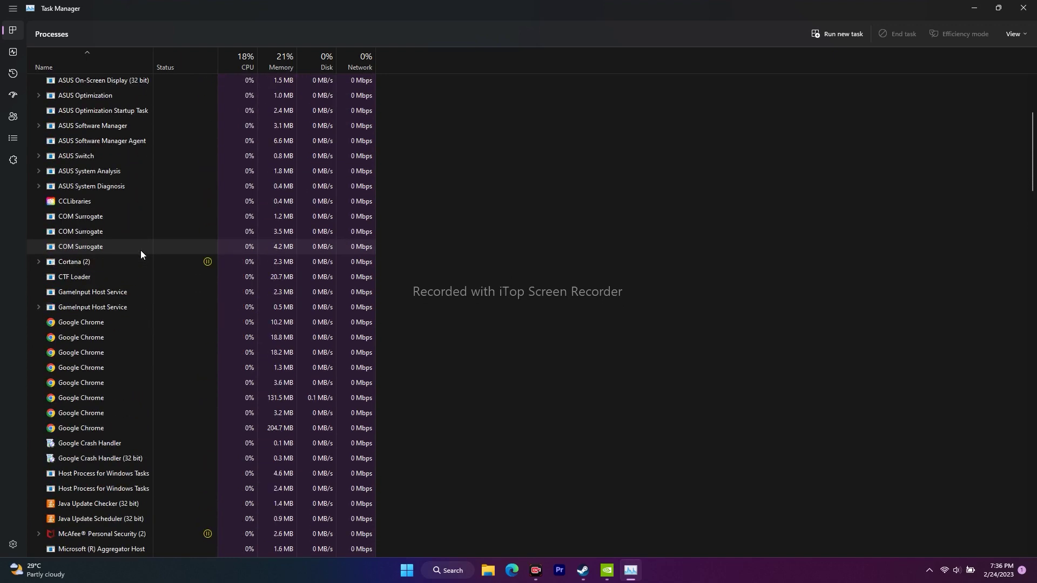
scroll(141, 252, "up", 1)
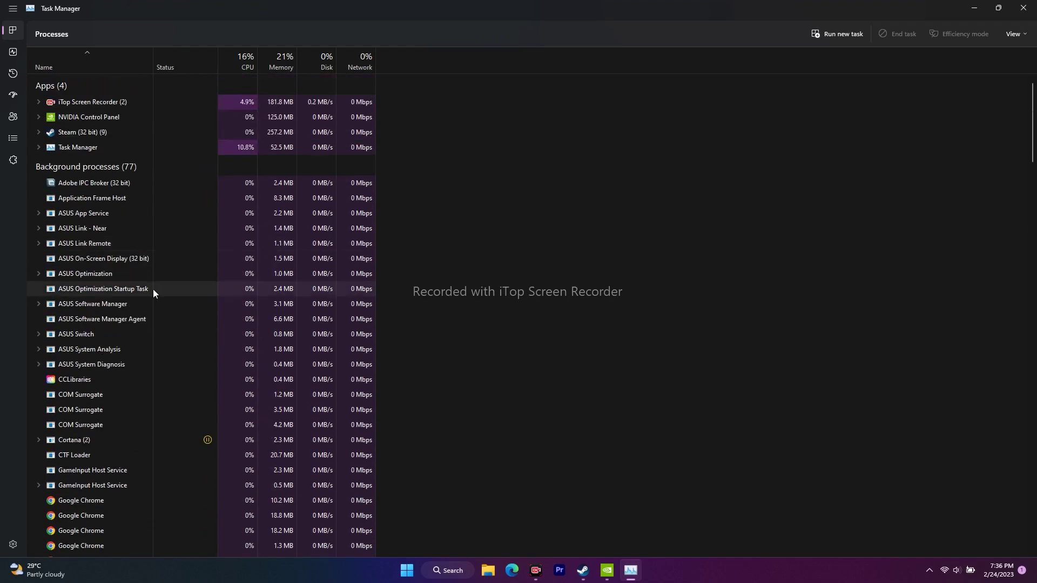
scroll(151, 283, "down", 6)
scroll(160, 284, "down", 8)
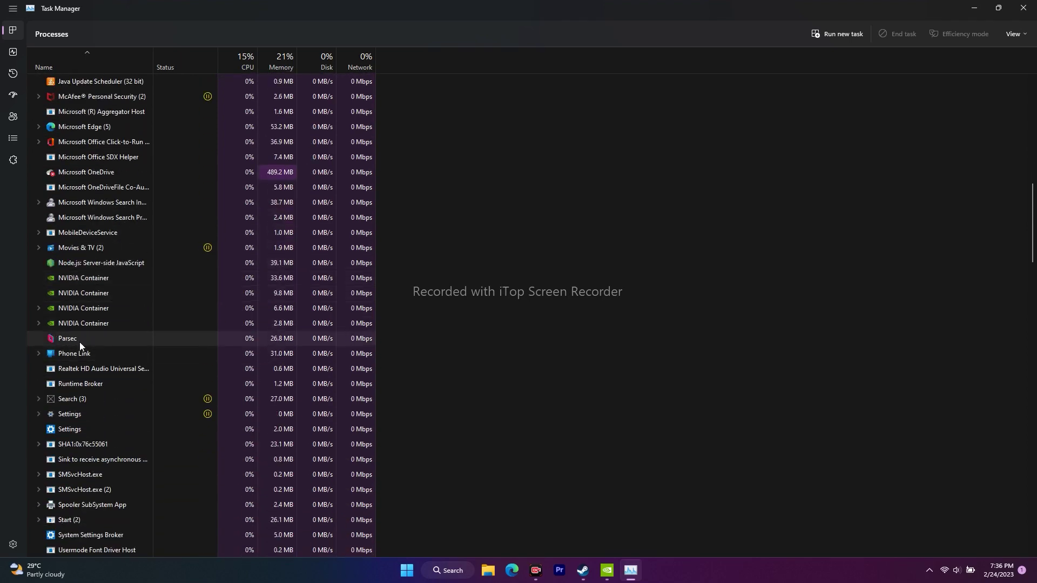
End the Parsec task, close Task Manager, and restore the Steam window
right_click(88, 338)
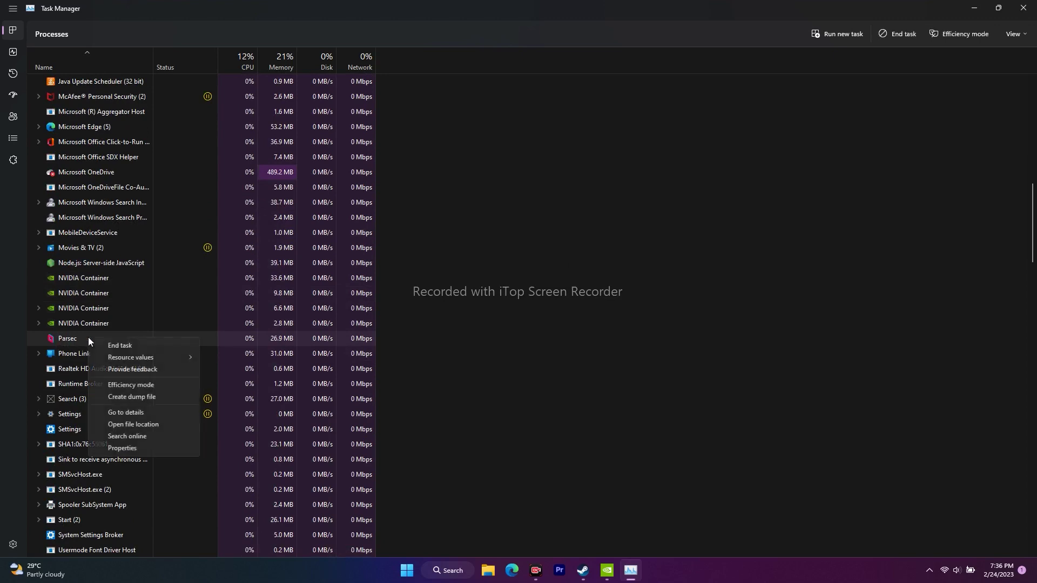
left_click(119, 346)
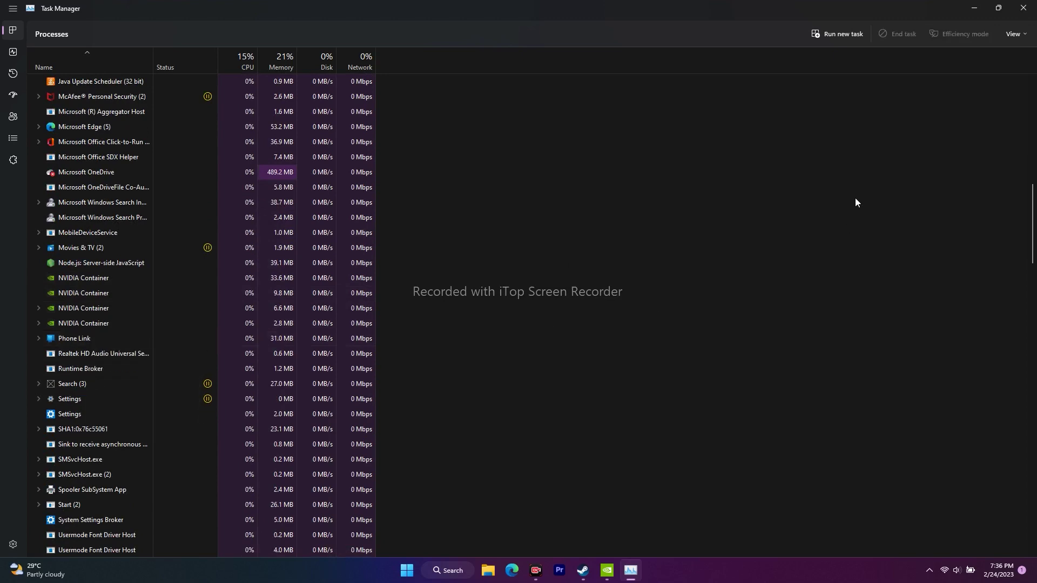
left_click(1023, 8)
left_click(594, 571)
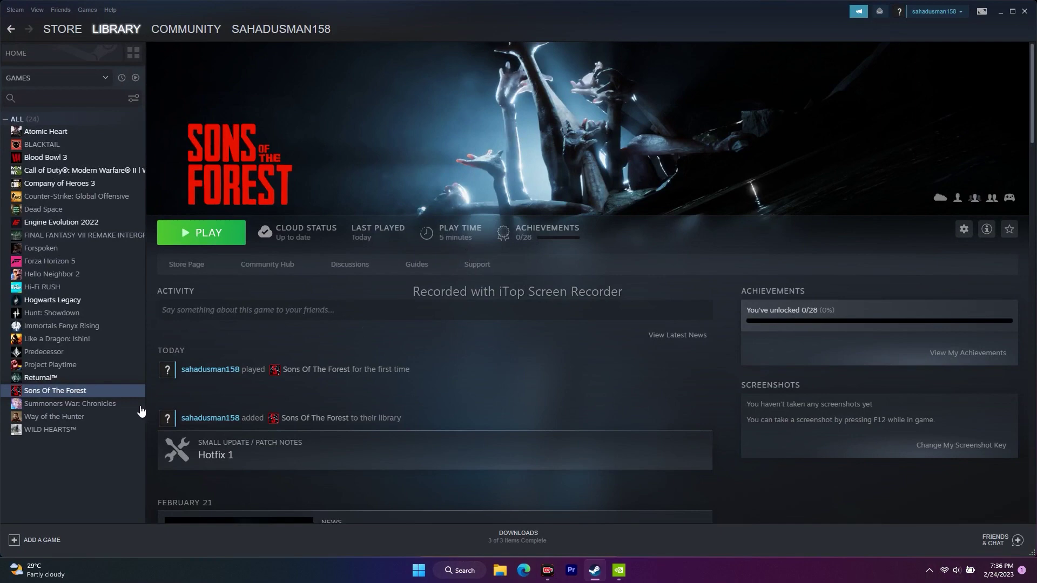
Verify integrity of Sons Of The Forest's game files from its Local Files properties
right_click(67, 395)
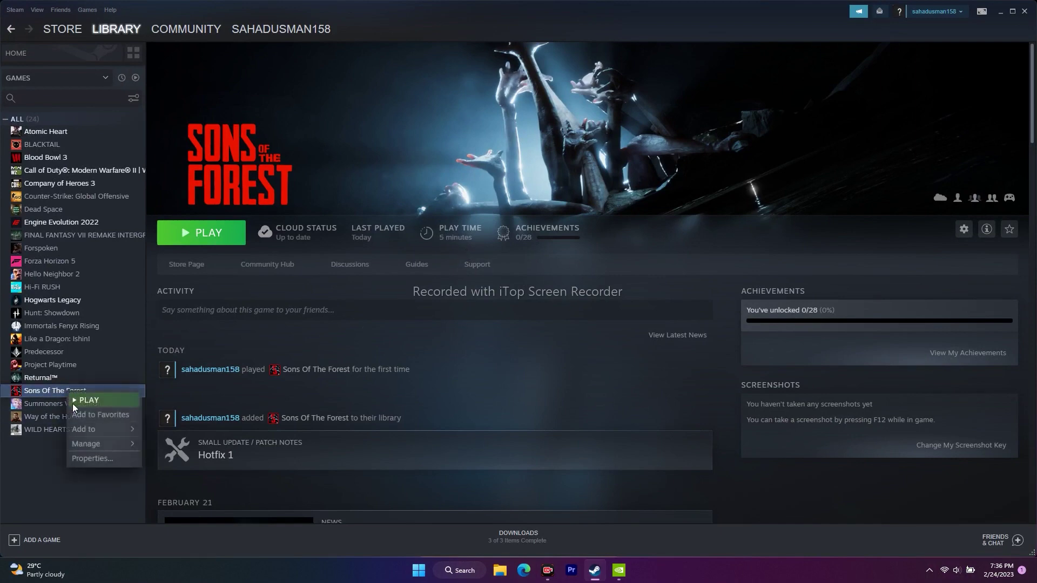
left_click(86, 462)
left_click(335, 209)
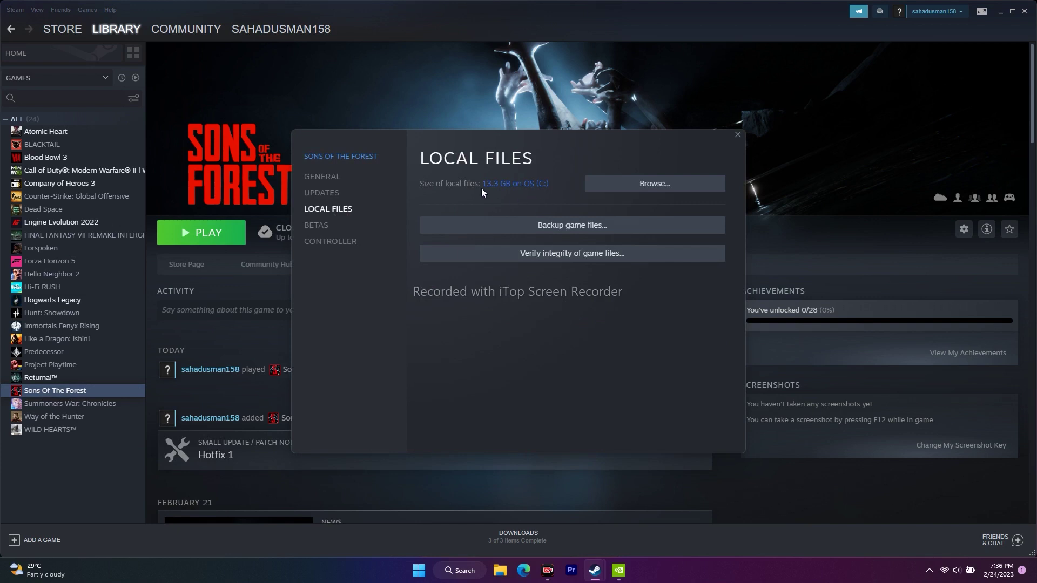
left_click(567, 259)
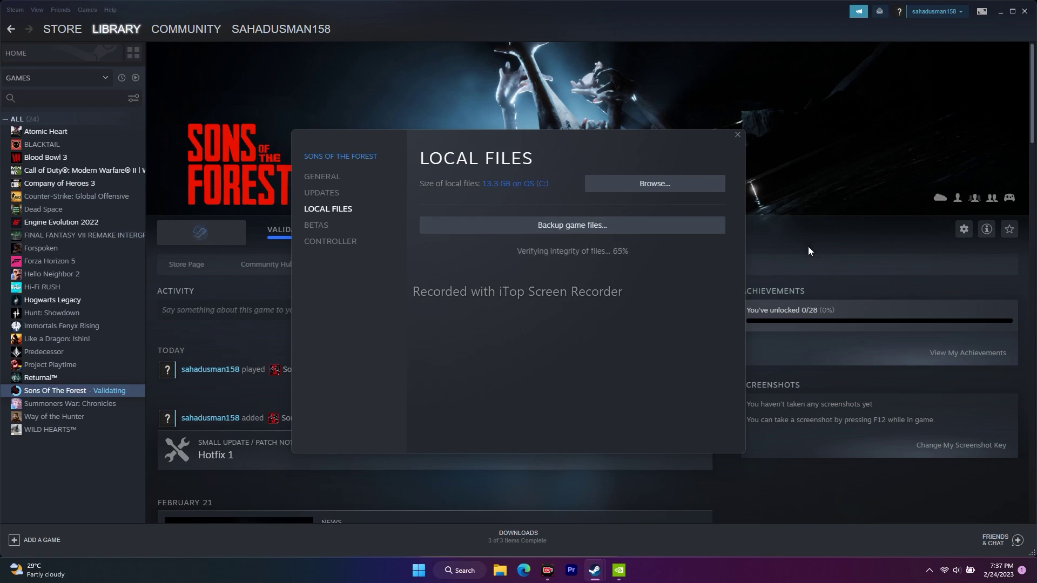
left_click(842, 234)
Minimize Steam, check for updates on Windows Update in Settings, then close Settings
left_click(1000, 11)
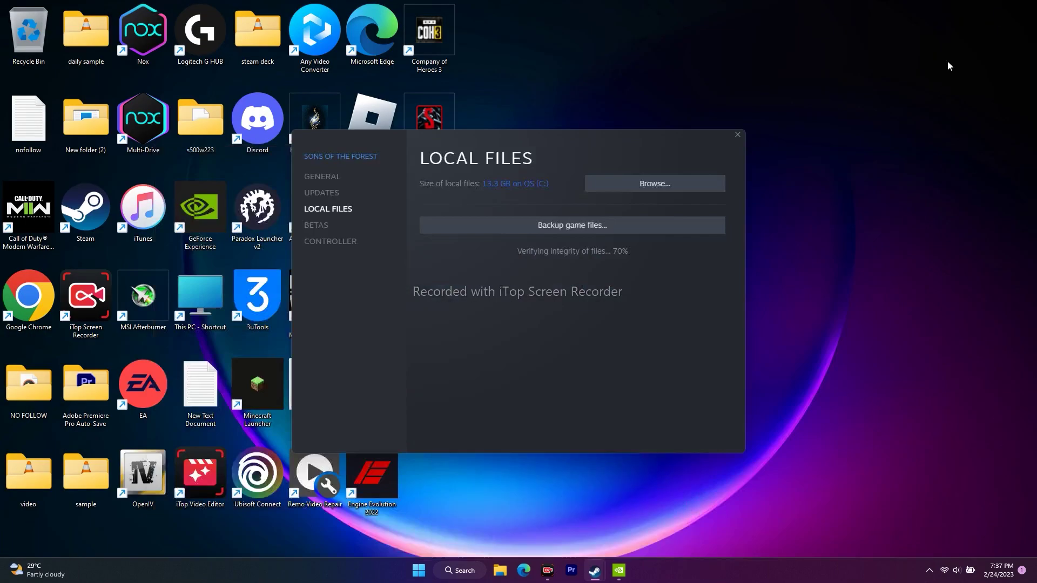
left_click(460, 572)
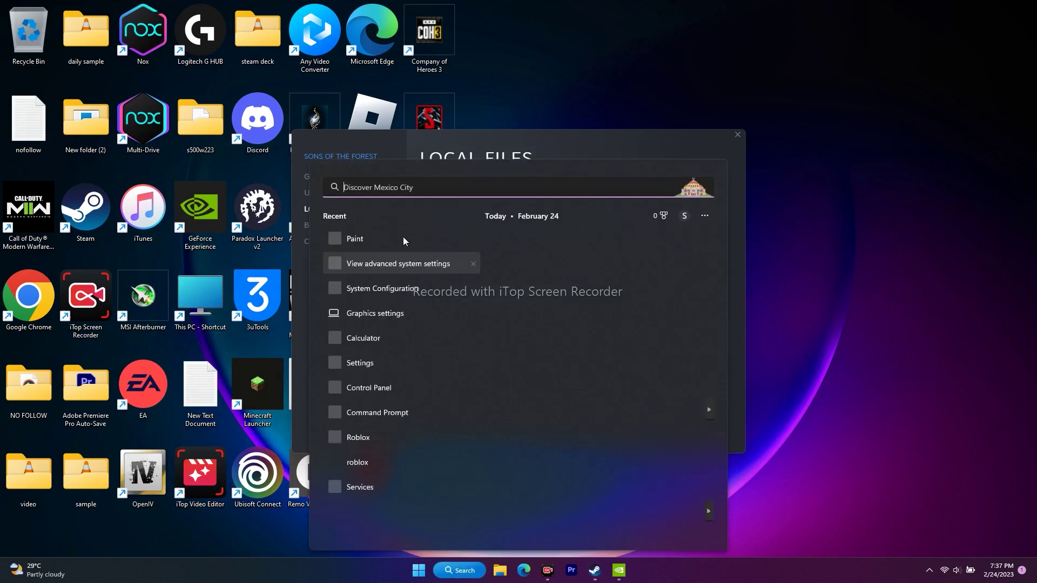
left_click(361, 363)
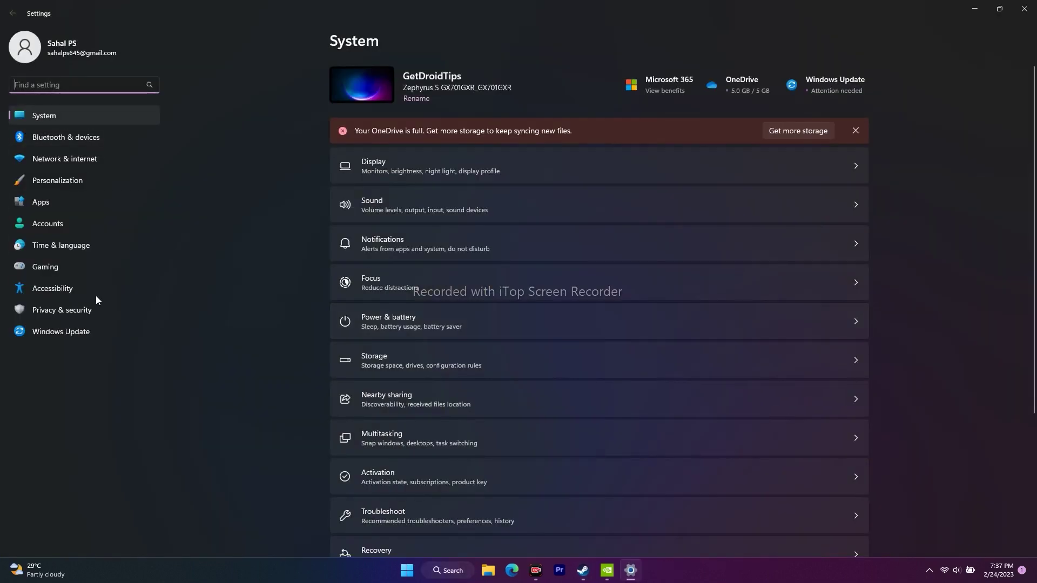
left_click(61, 332)
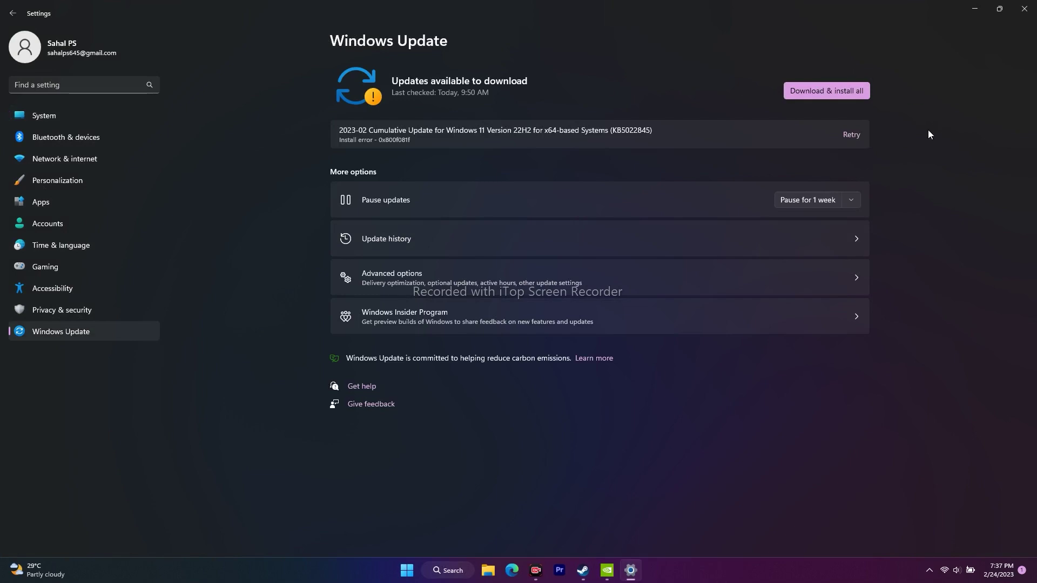
left_click(1025, 9)
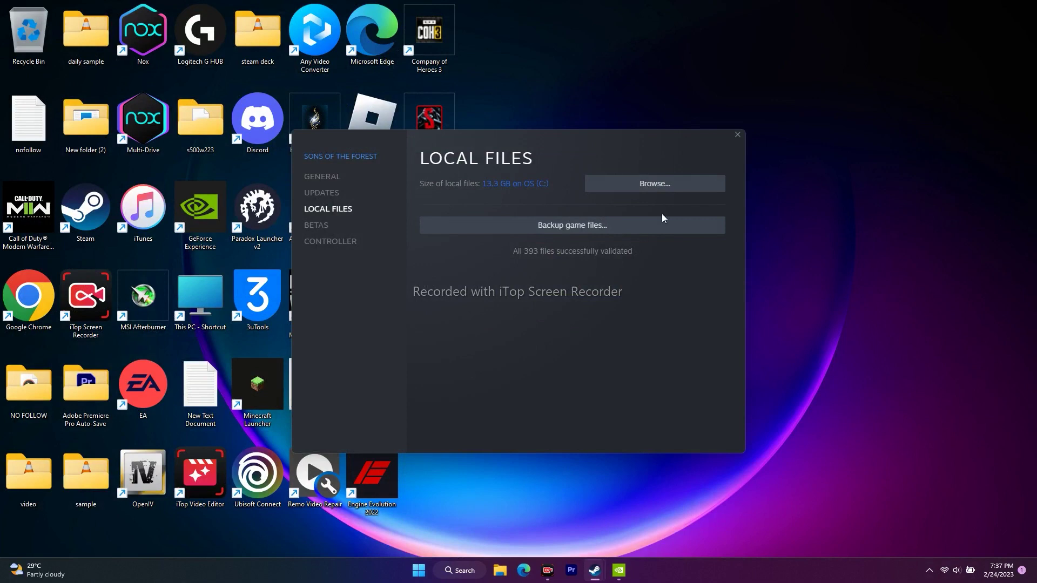
Close the validation properties dialog and restore the Sons Of The Forest library page in Steam
left_click(738, 135)
left_click(595, 571)
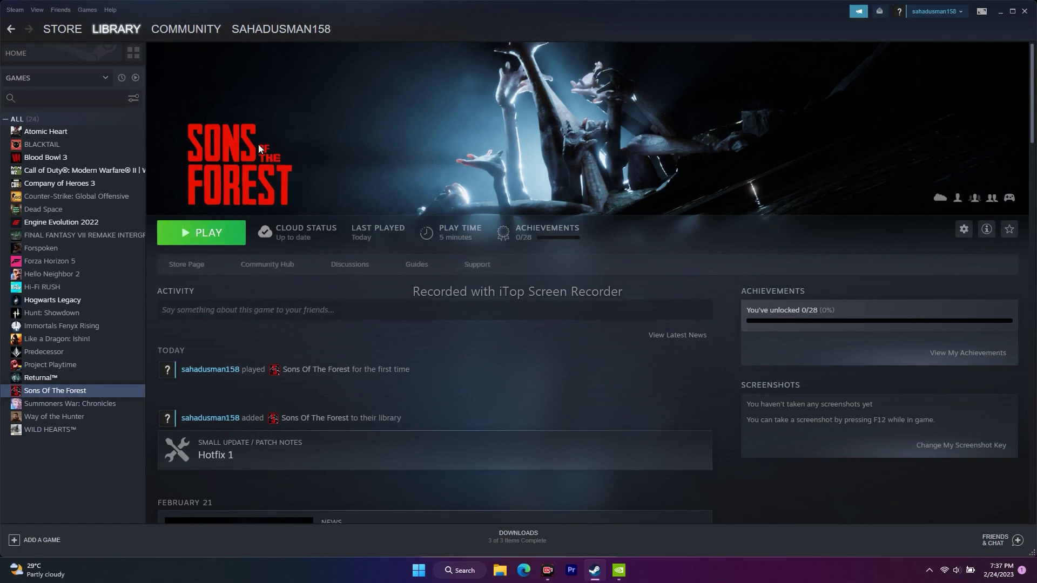
mouse_move(268, 243)
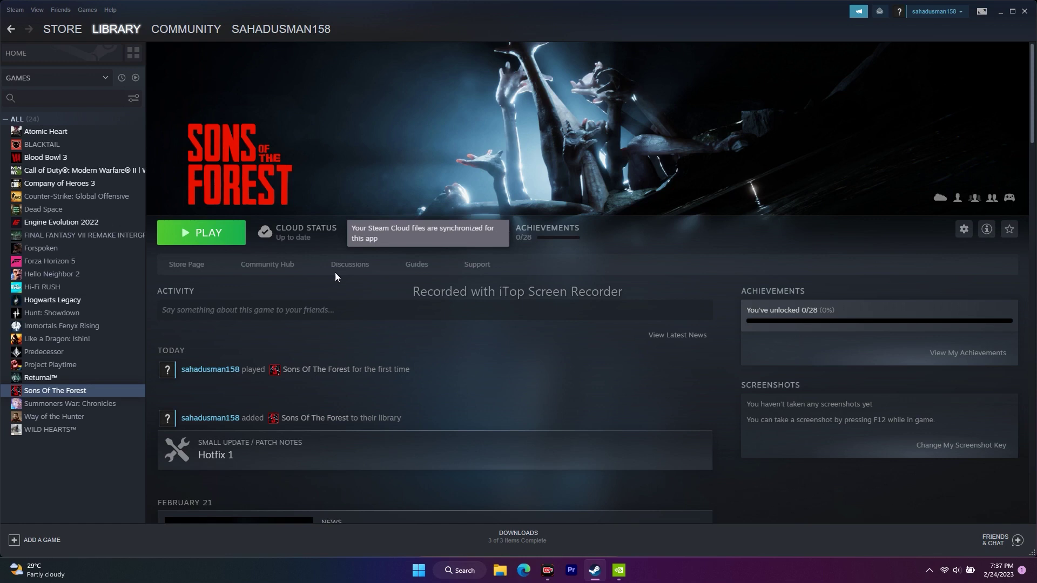
mouse_move(304, 229)
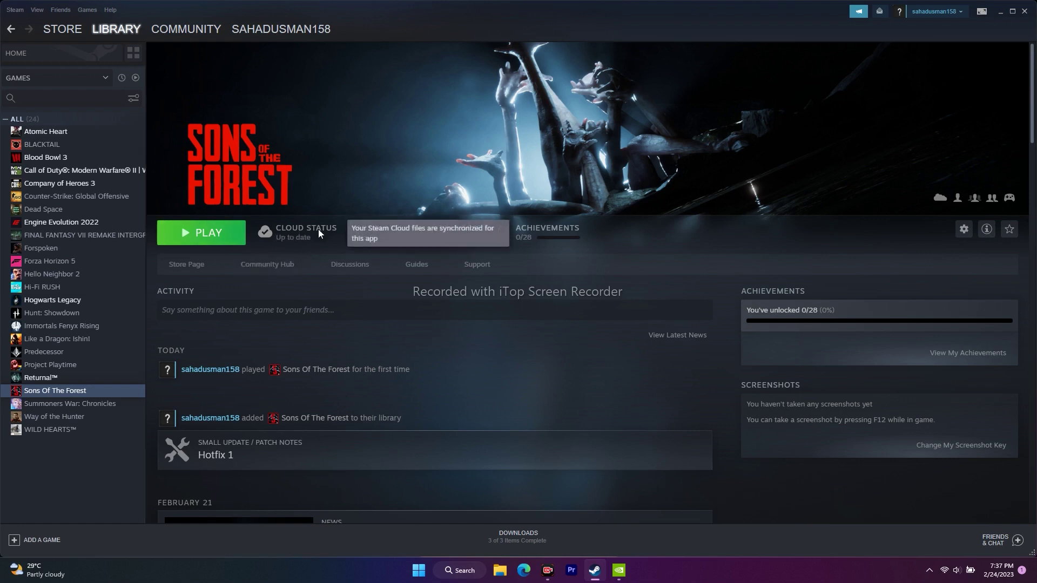
Keep Sons Of The Forest's automatic updates set to always update, then close Steam
right_click(84, 390)
left_click(94, 454)
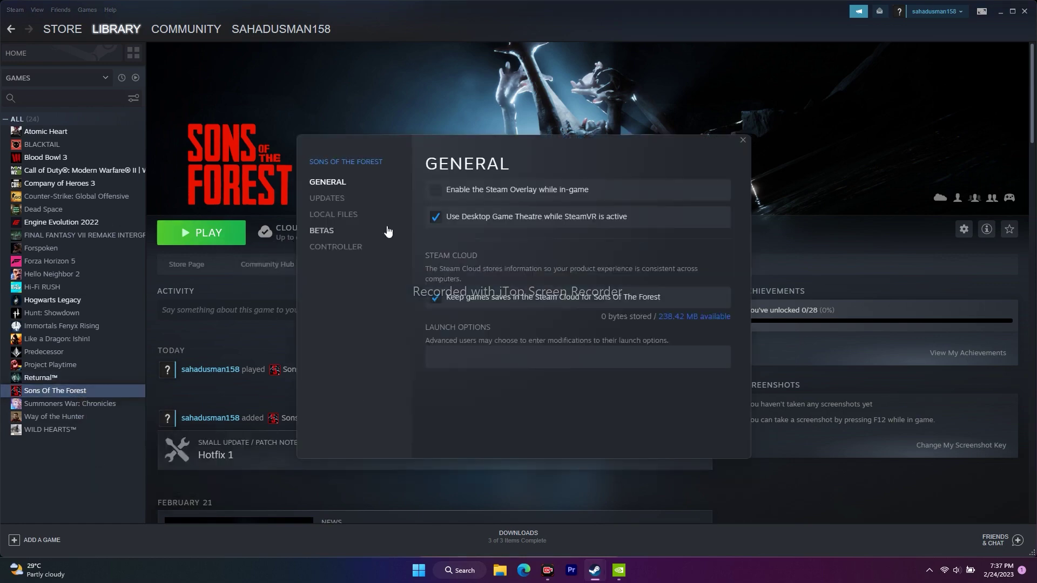
left_click(331, 199)
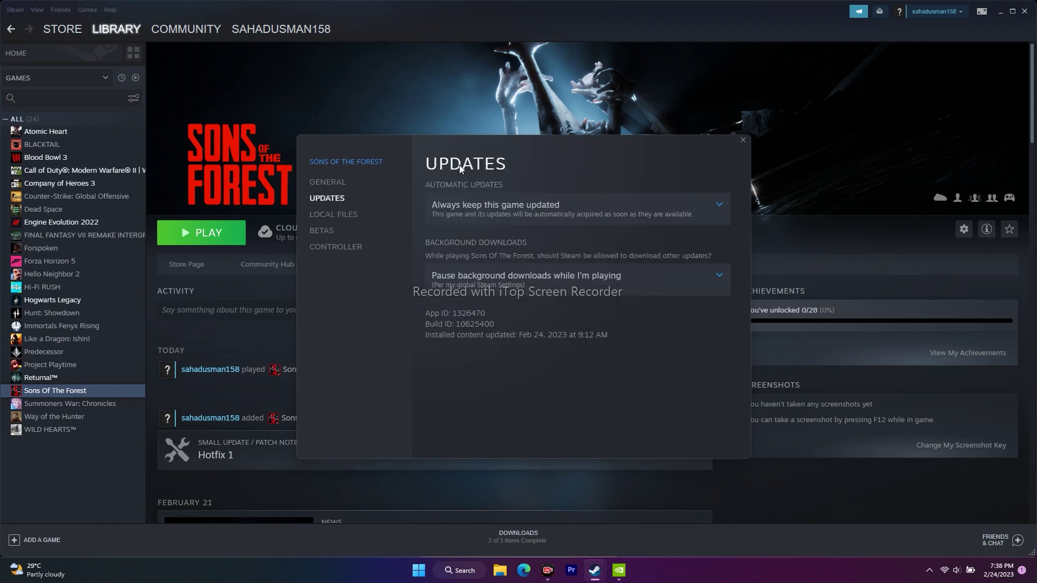
left_click(594, 205)
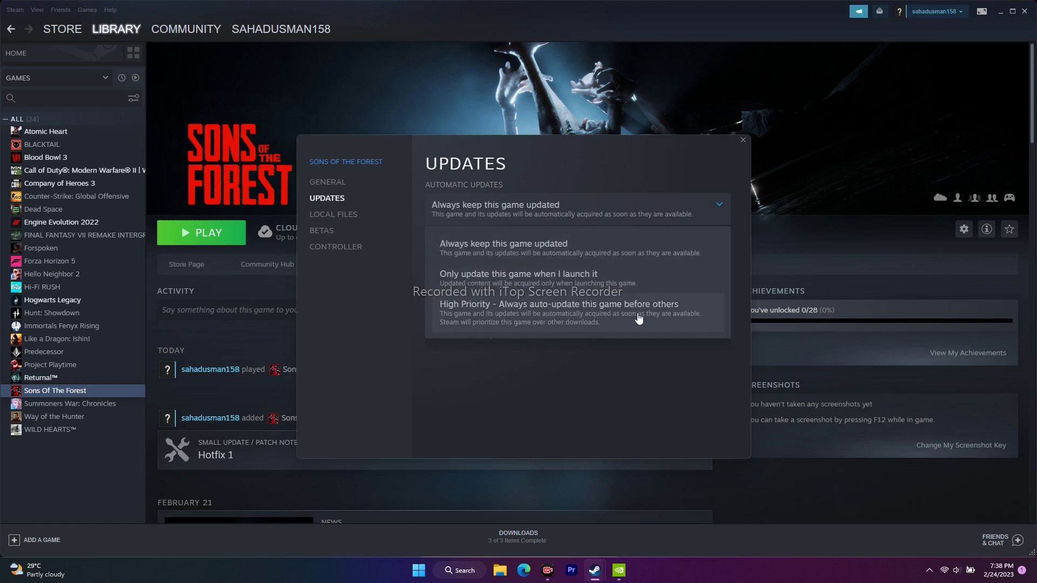
left_click(539, 254)
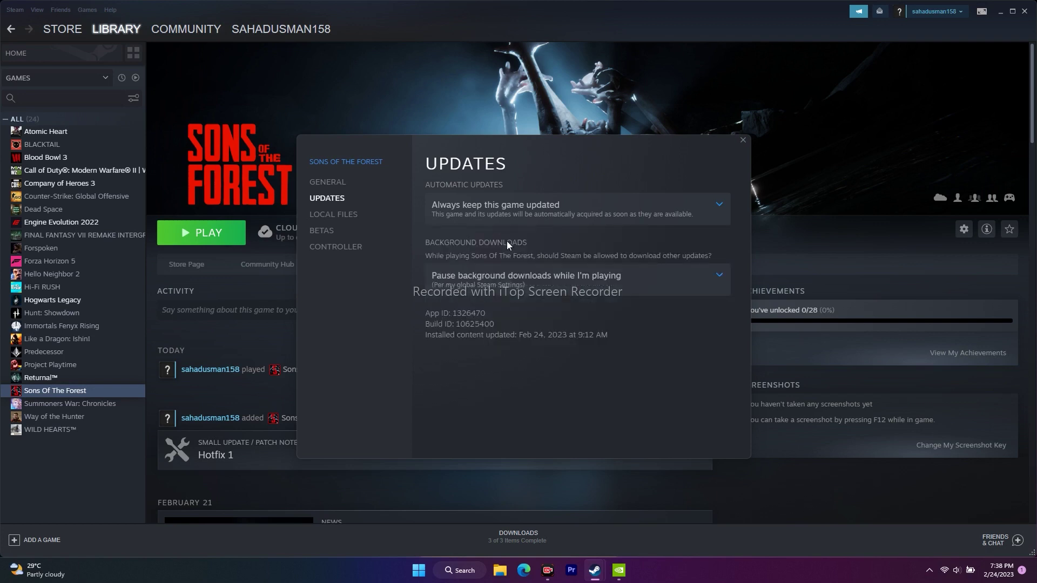
left_click(742, 140)
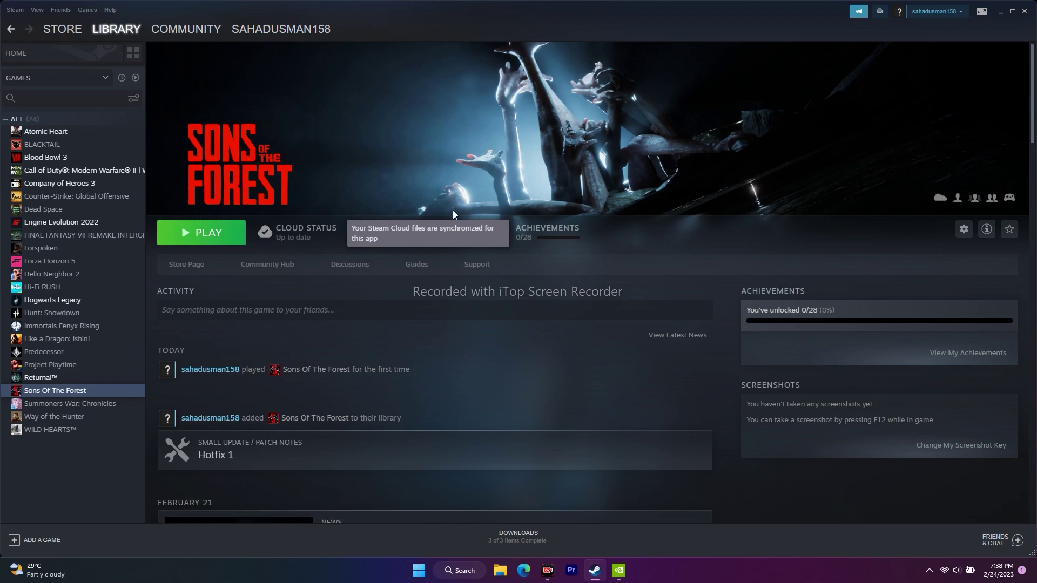
left_click(1024, 11)
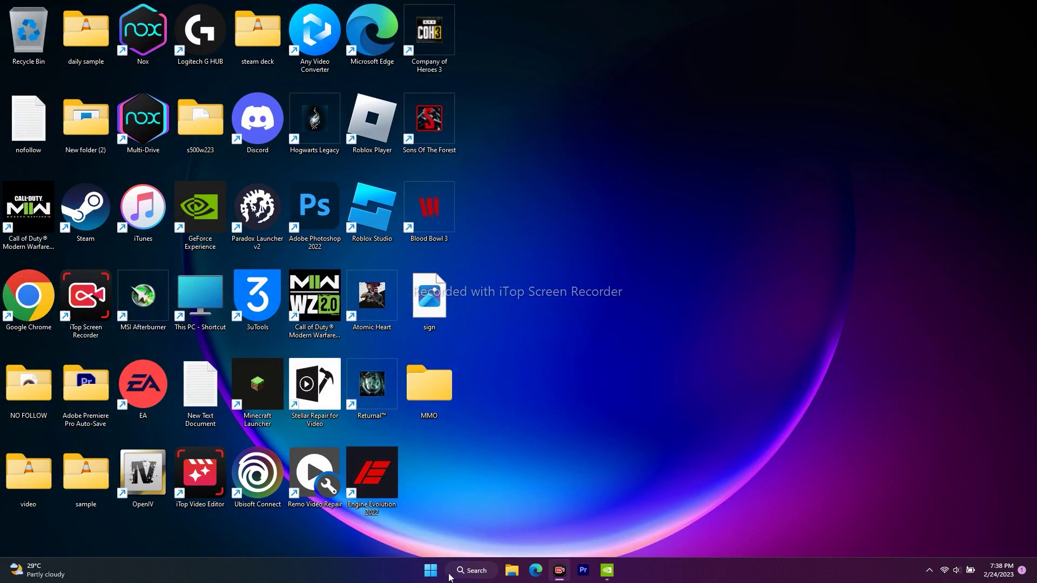
Open Control Panel in Category view and confirm High Performance under Hardware and Sound > Power Options
left_click(471, 570)
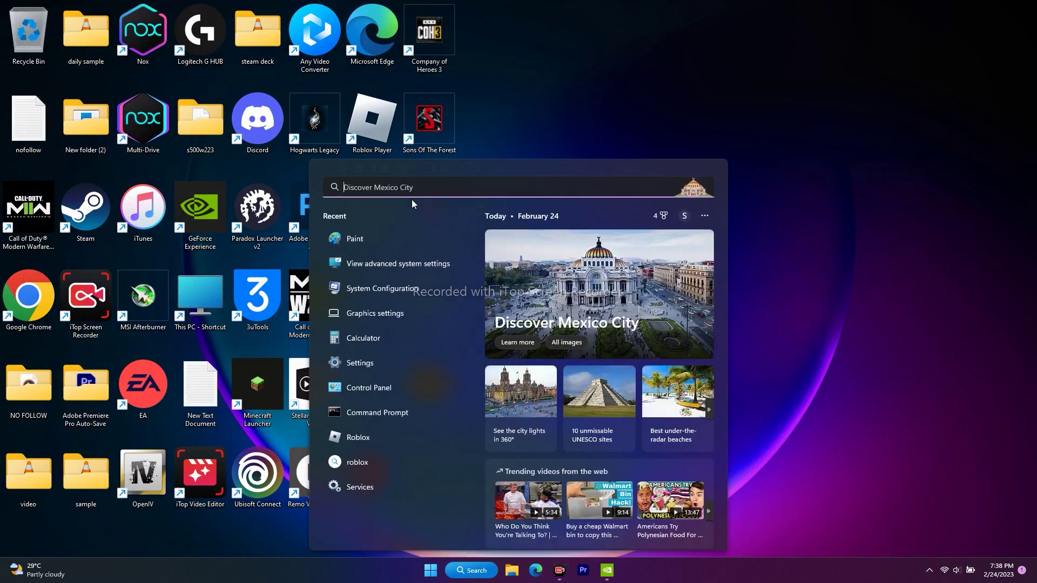
left_click(410, 389)
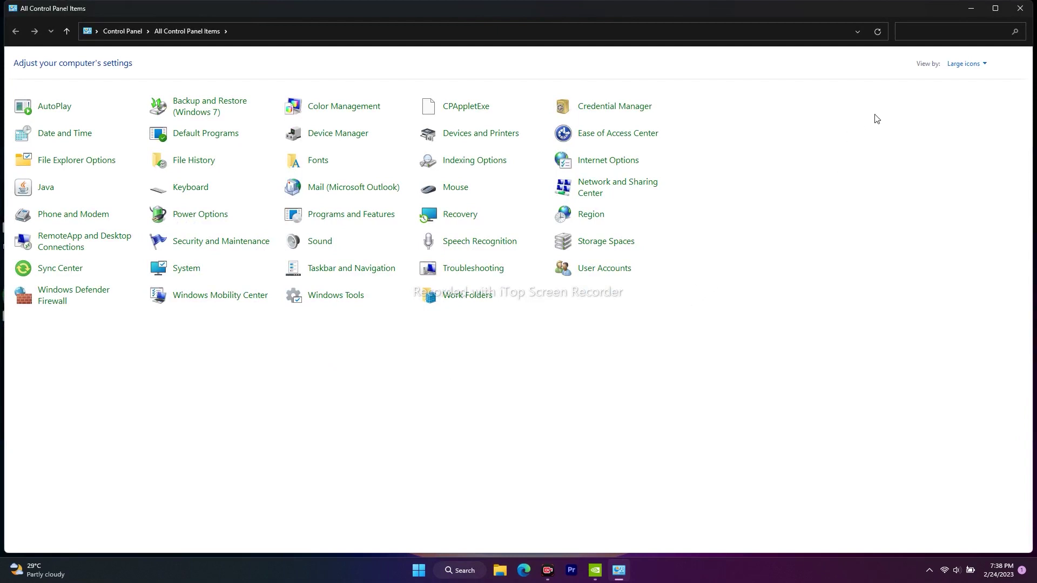
left_click(964, 64)
left_click(980, 79)
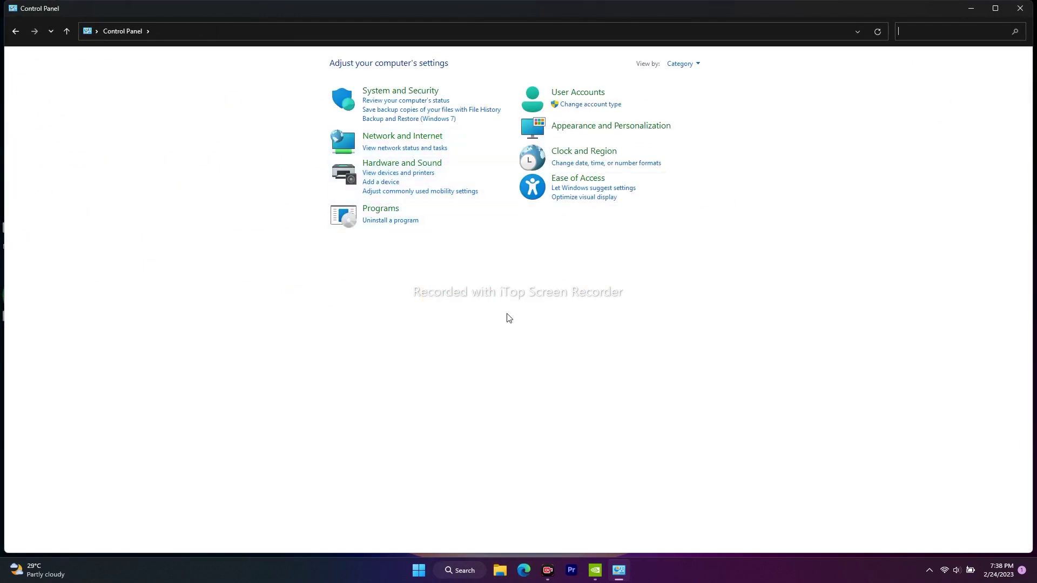
left_click(410, 164)
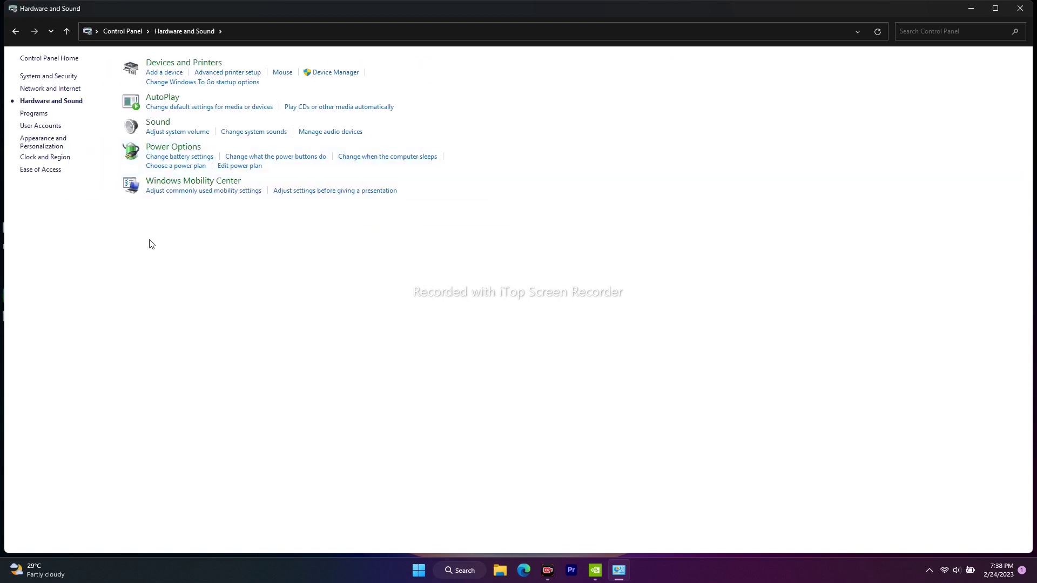
left_click(192, 150)
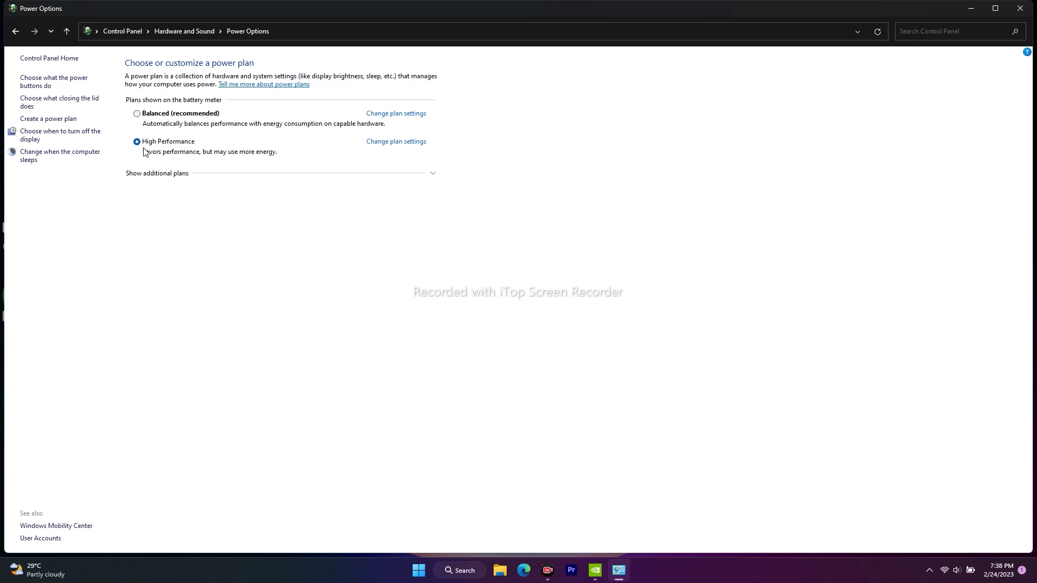
Close Power Options and the NVIDIA Control Panel, then relaunch Steam to the Sons Of The Forest page
left_click(1021, 8)
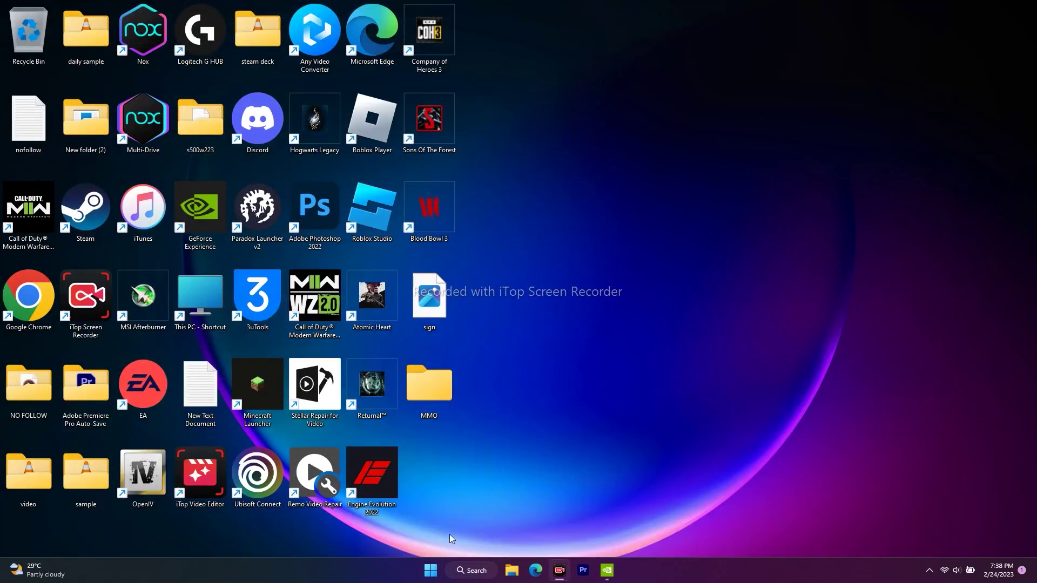
left_click(607, 570)
left_click(818, 28)
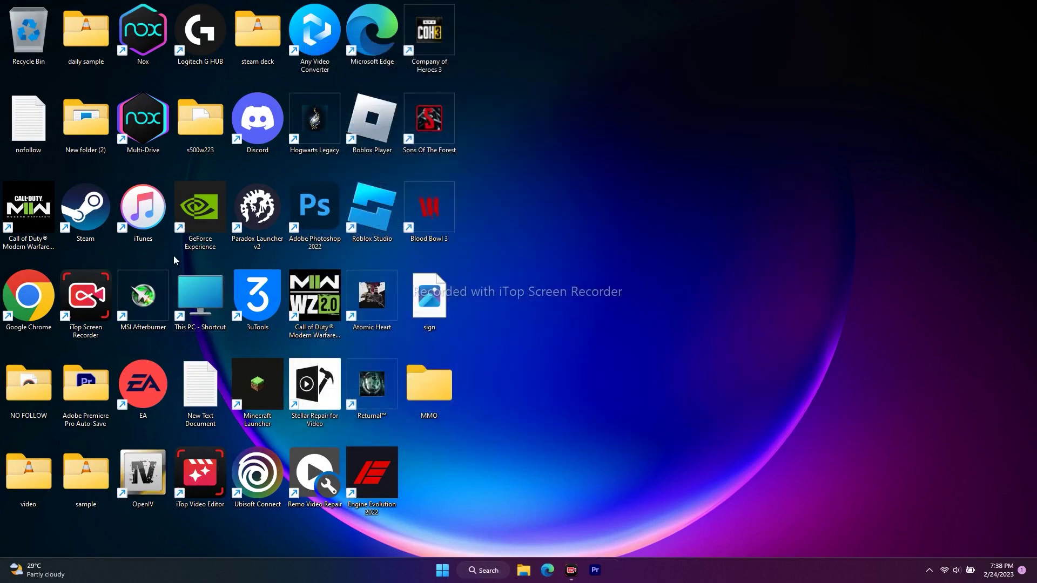
double_click(96, 224)
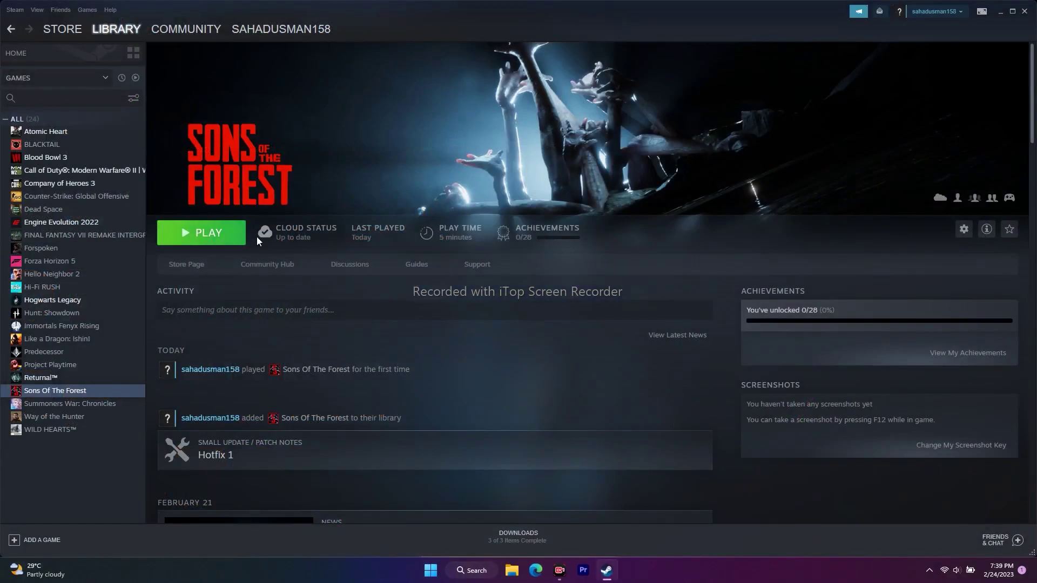